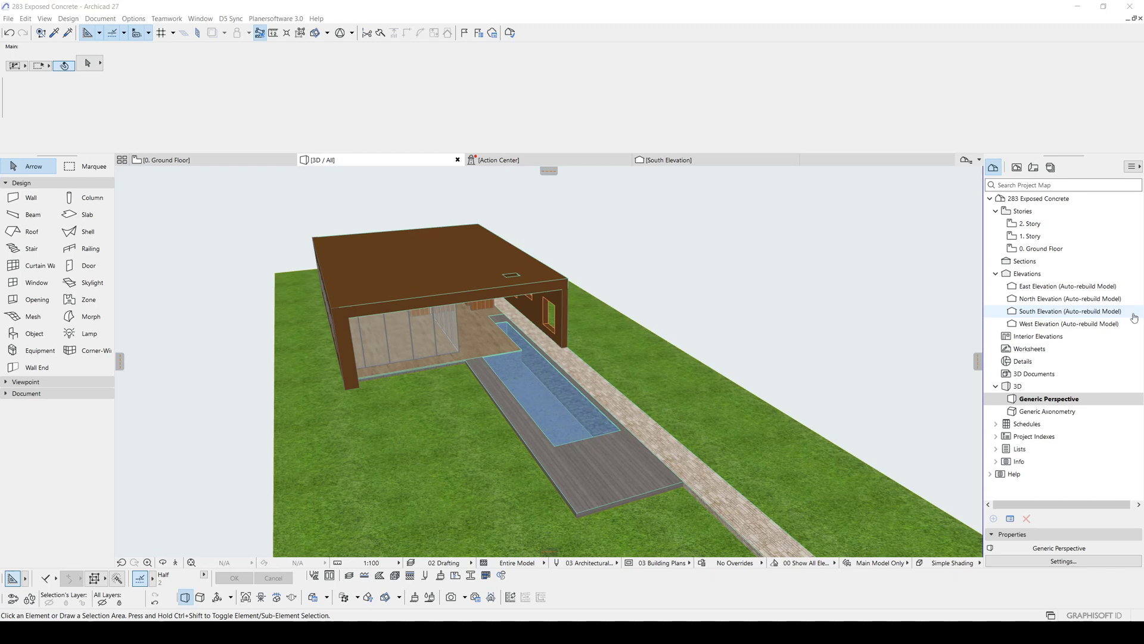
scroll(541, 360, up, 2)
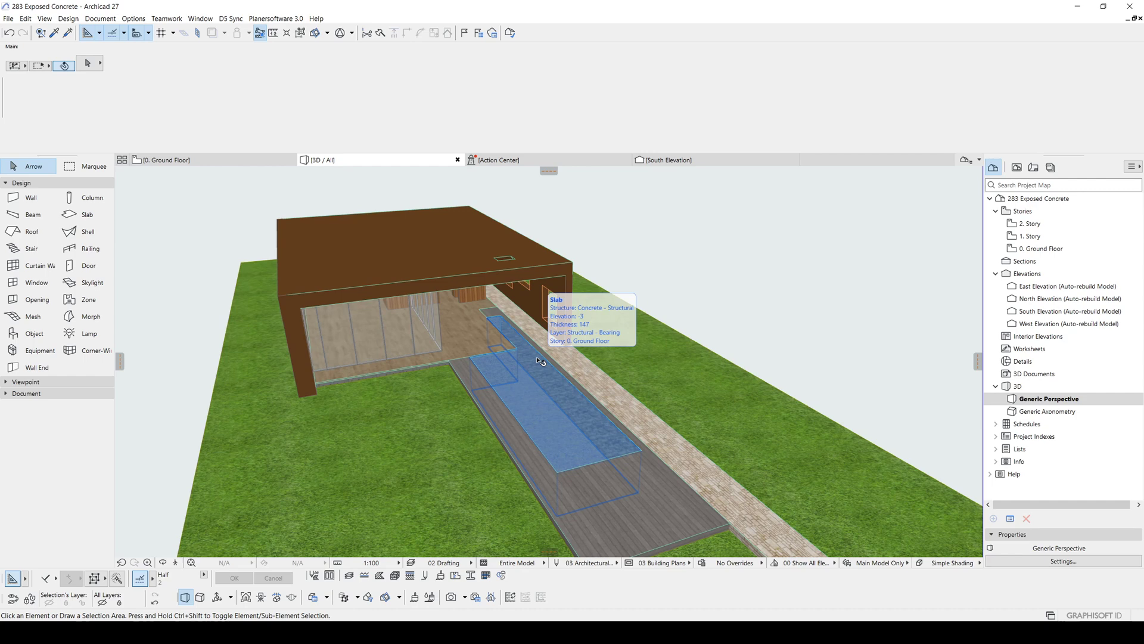
scroll(541, 360, up, 2)
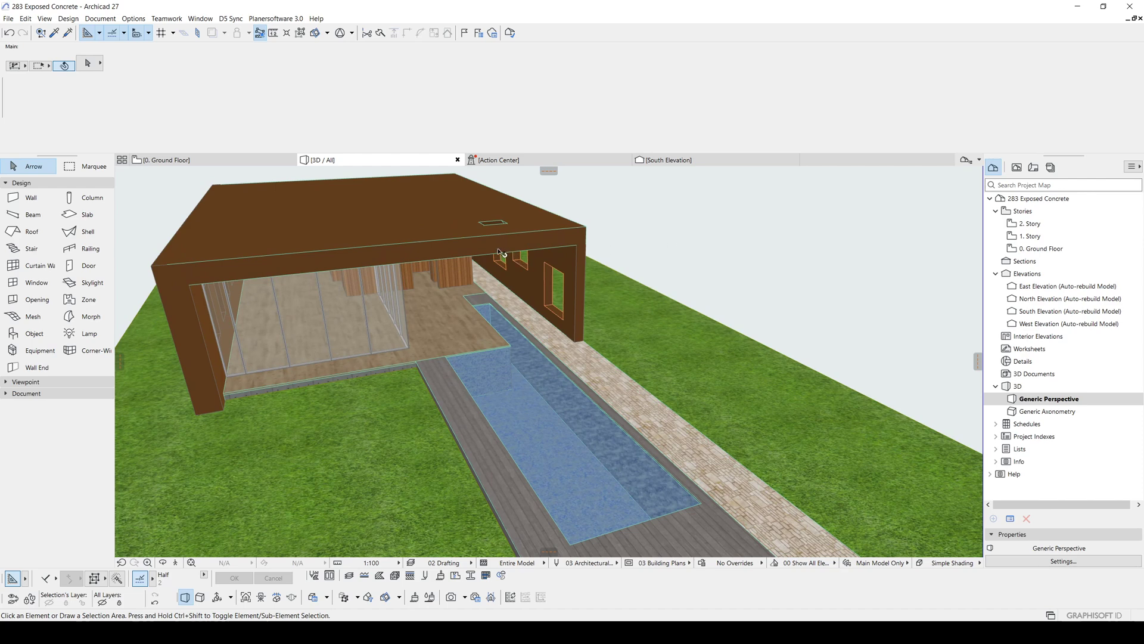
Orbit around the house to study the roof and windowed walls, then select the bronze roof slab
shift+middle_drag(500, 253, 646, 298)
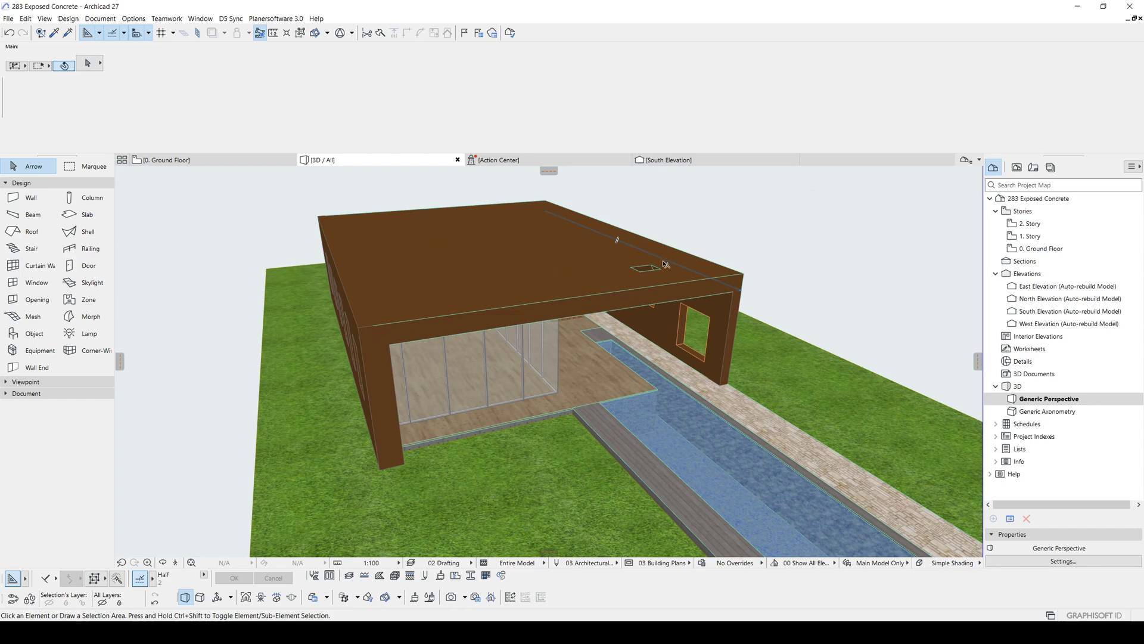
shift+middle_drag(791, 348, 479, 326)
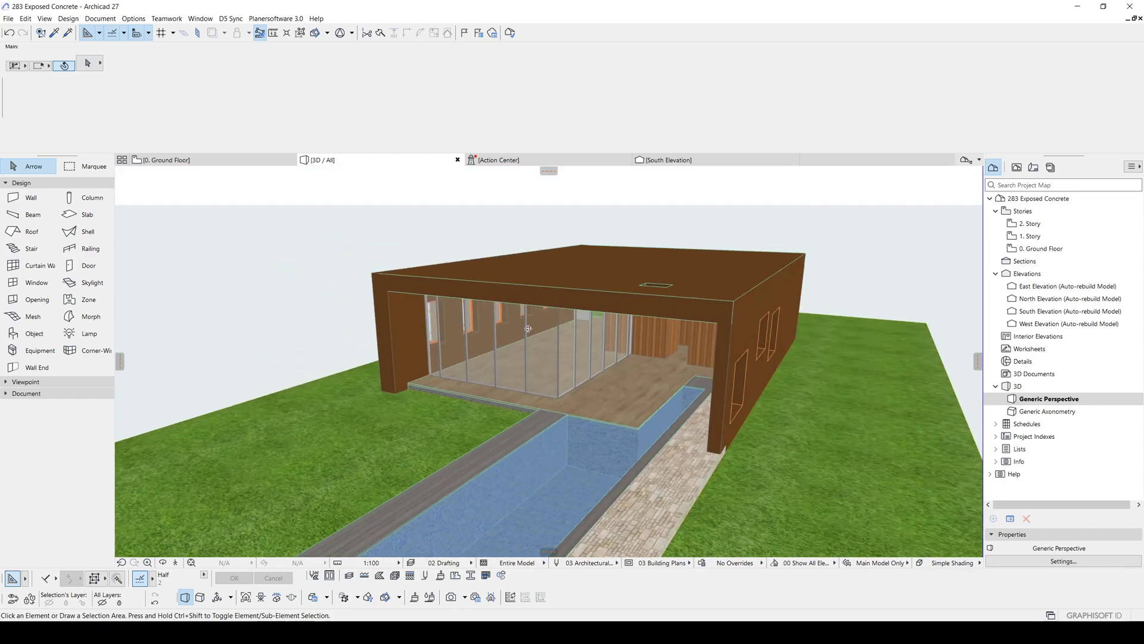
mouse_move(672, 265)
shift+middle_down()
mouse_move(642, 381)
mouse_move(380, 309)
shift+middle_up()
scroll(642, 381, up, 3)
scroll(575, 379, down, 5)
shift+middle_drag(346, 275, 474, 266)
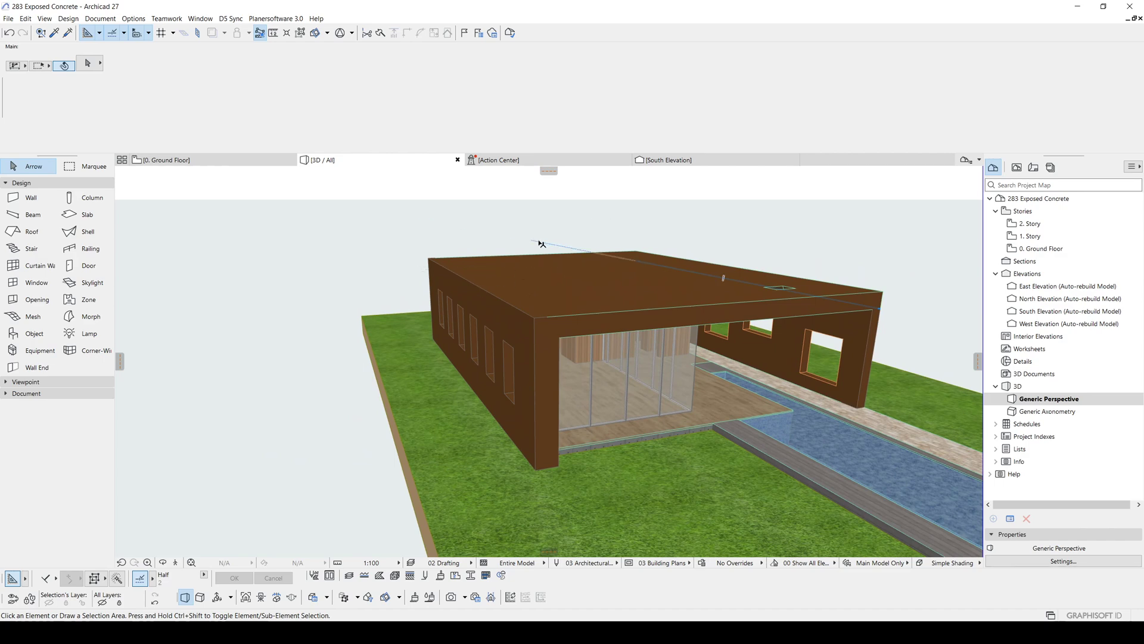
click(586, 291)
shift+middle_drag(578, 236, 465, 270)
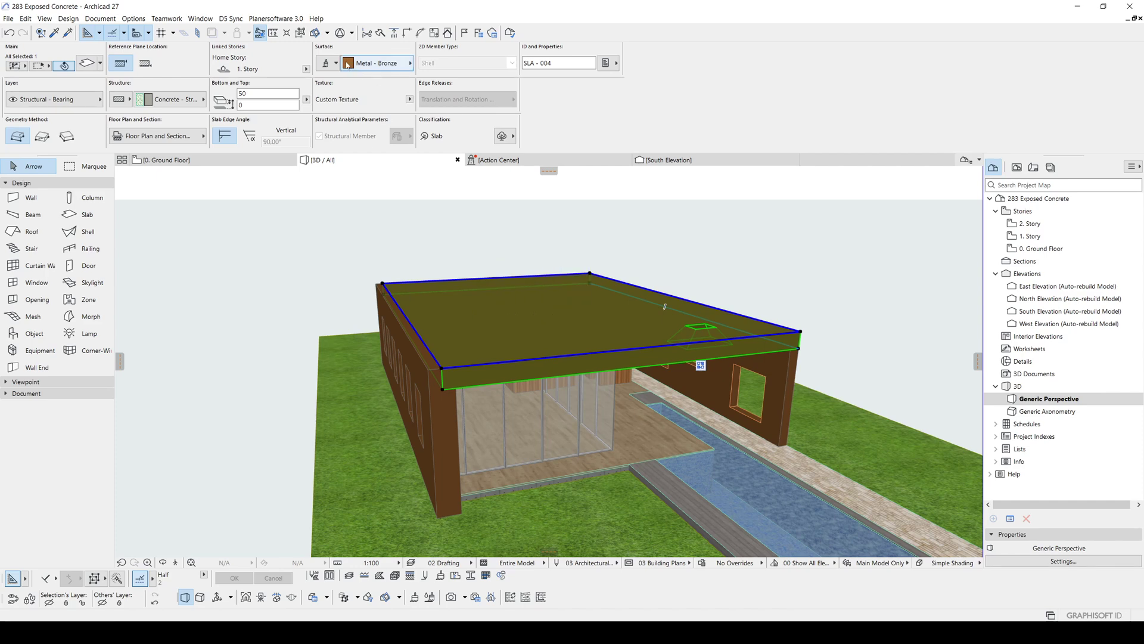
Try Concrete - 02, Concrete - 04 and Concrete - 10 as the roof slab surface
click(367, 64)
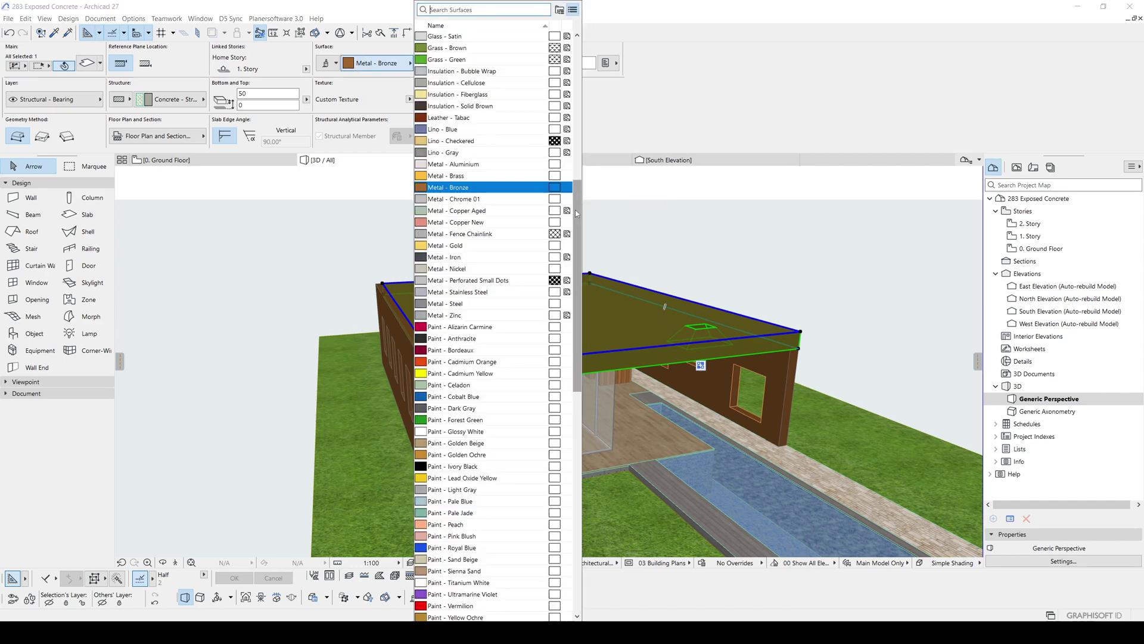
drag(576, 218, 577, 171)
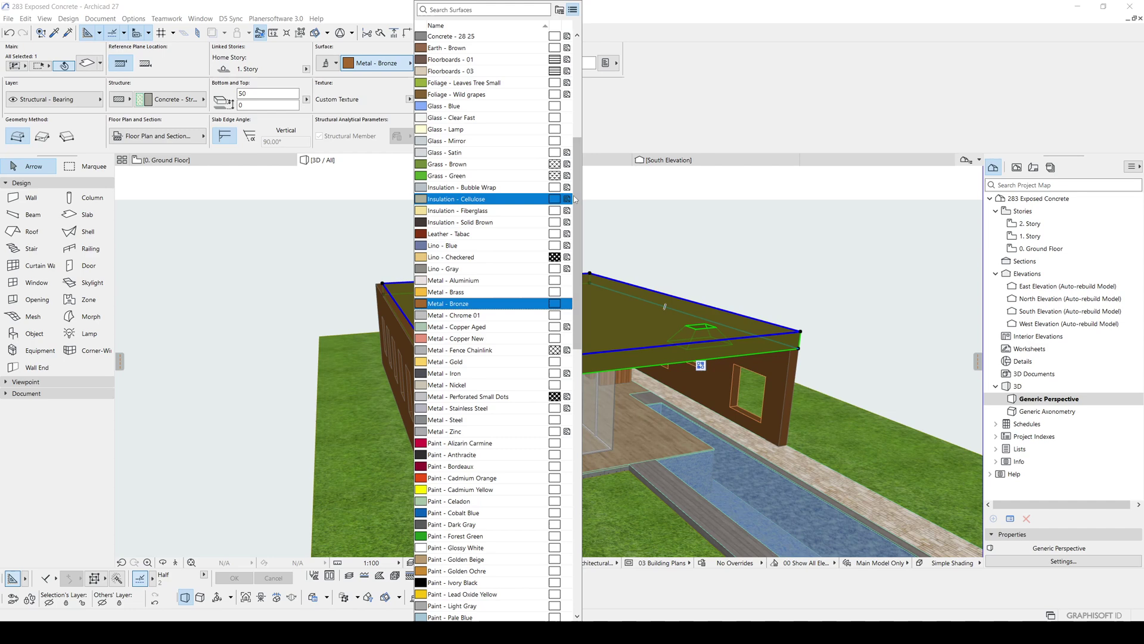
scroll(577, 193, down, 2)
scroll(575, 215, down, 3)
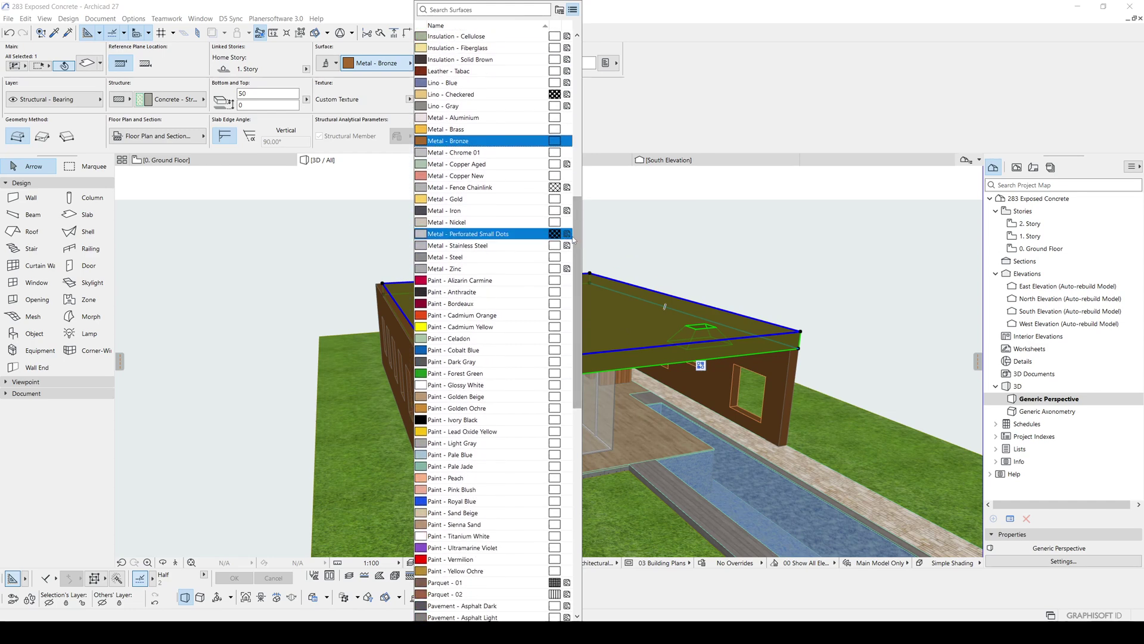
drag(579, 231, 570, 351)
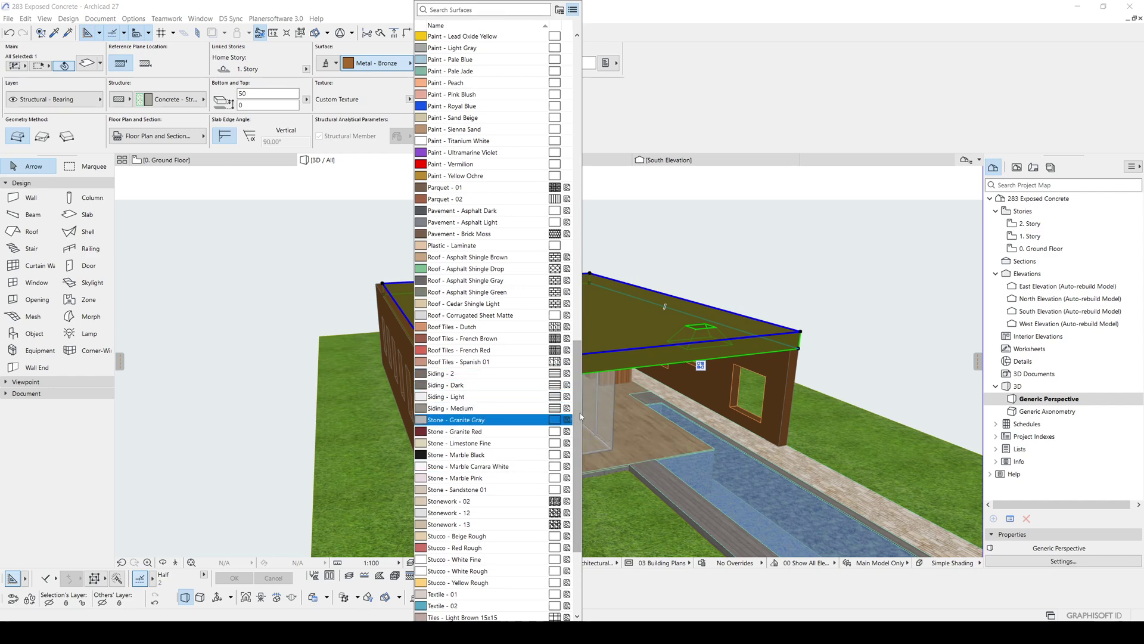
drag(575, 408, 593, 75)
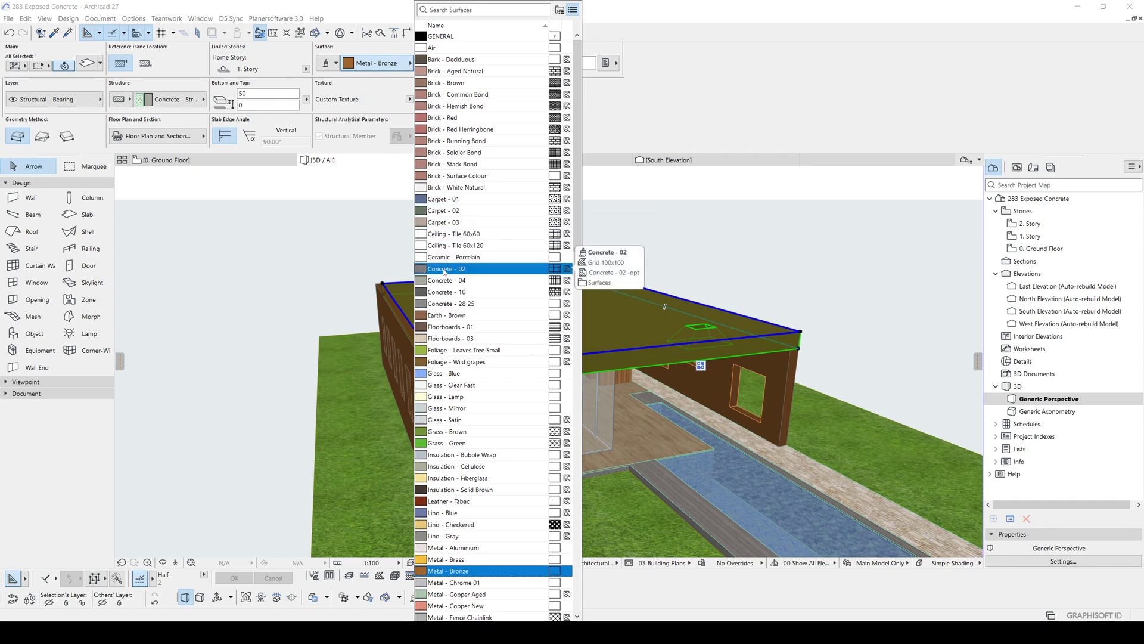
click(444, 270)
scroll(483, 325, up, 2)
scroll(484, 325, up, 3)
scroll(510, 374, up, 3)
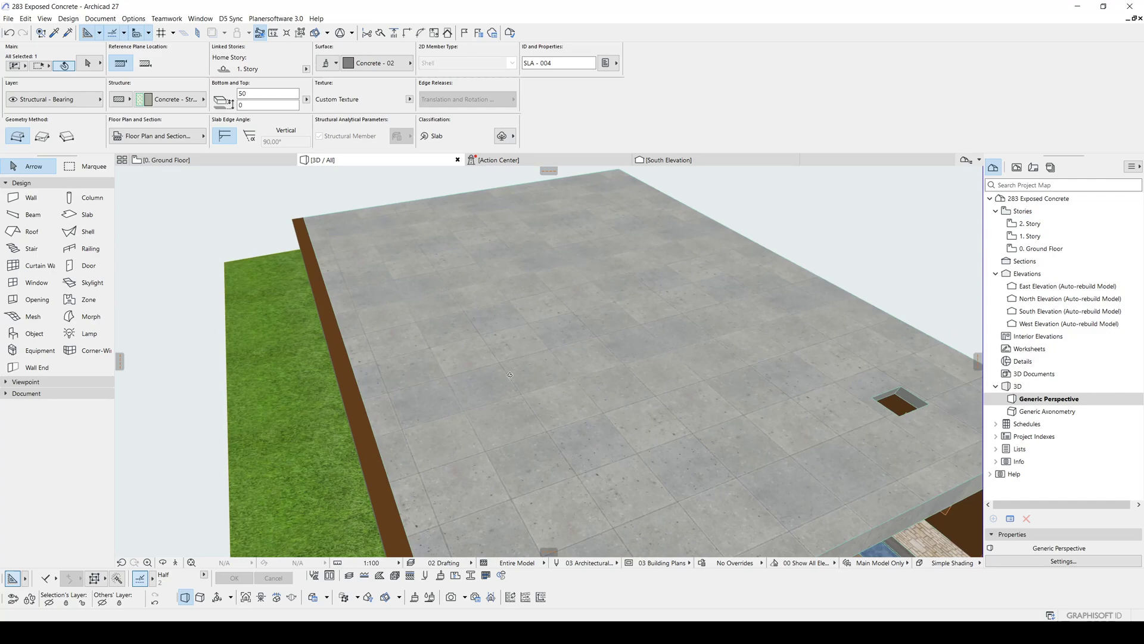
scroll(510, 374, down, 5)
click(385, 67)
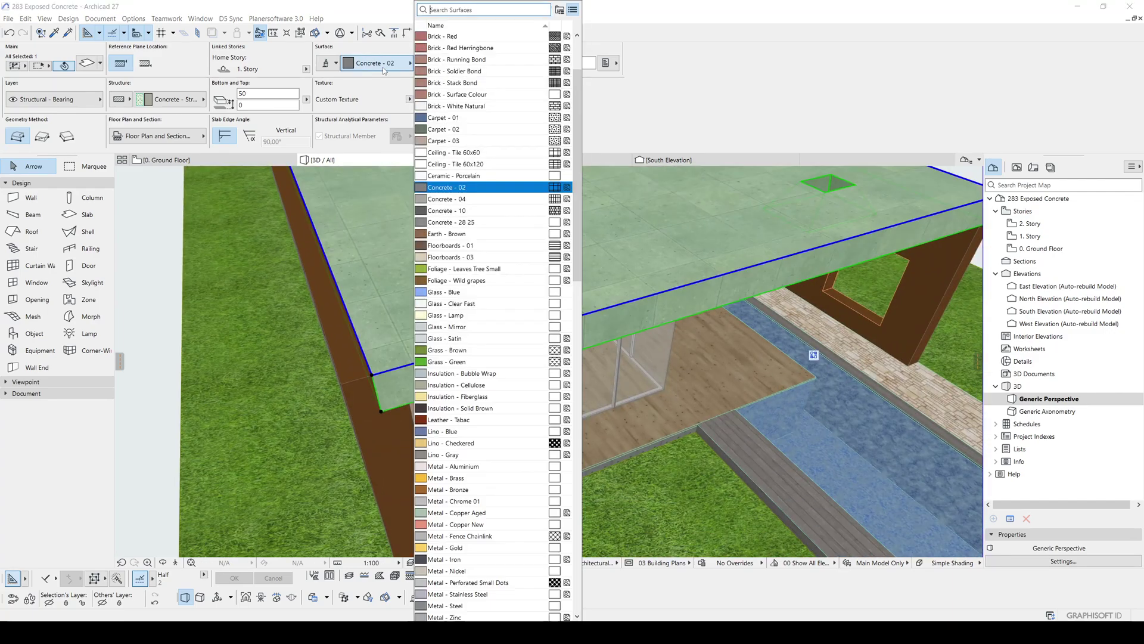
click(490, 198)
scroll(474, 225, up, 2)
scroll(473, 273, up, 2)
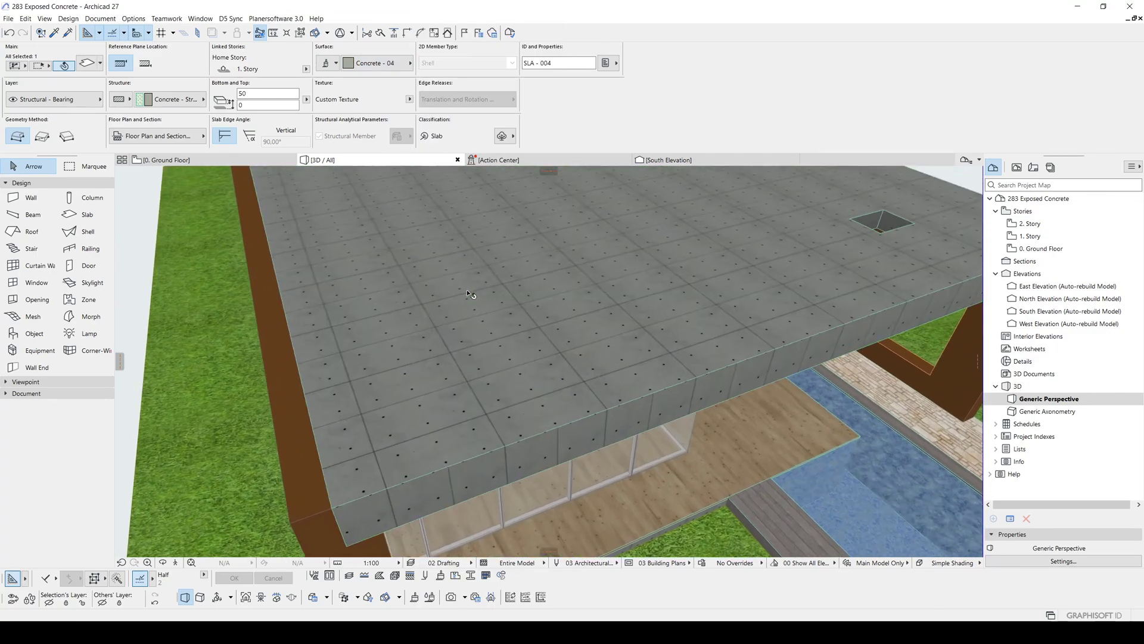
click(349, 68)
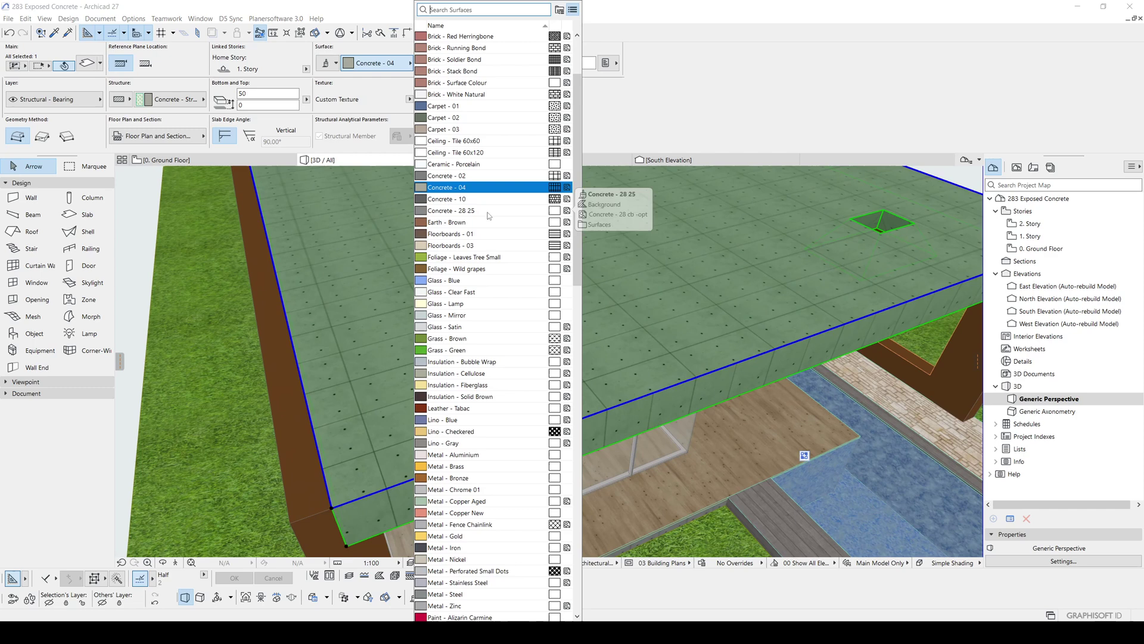
click(465, 199)
Settle on Concrete - 28 25 exposed concrete for the roof slab
click(362, 64)
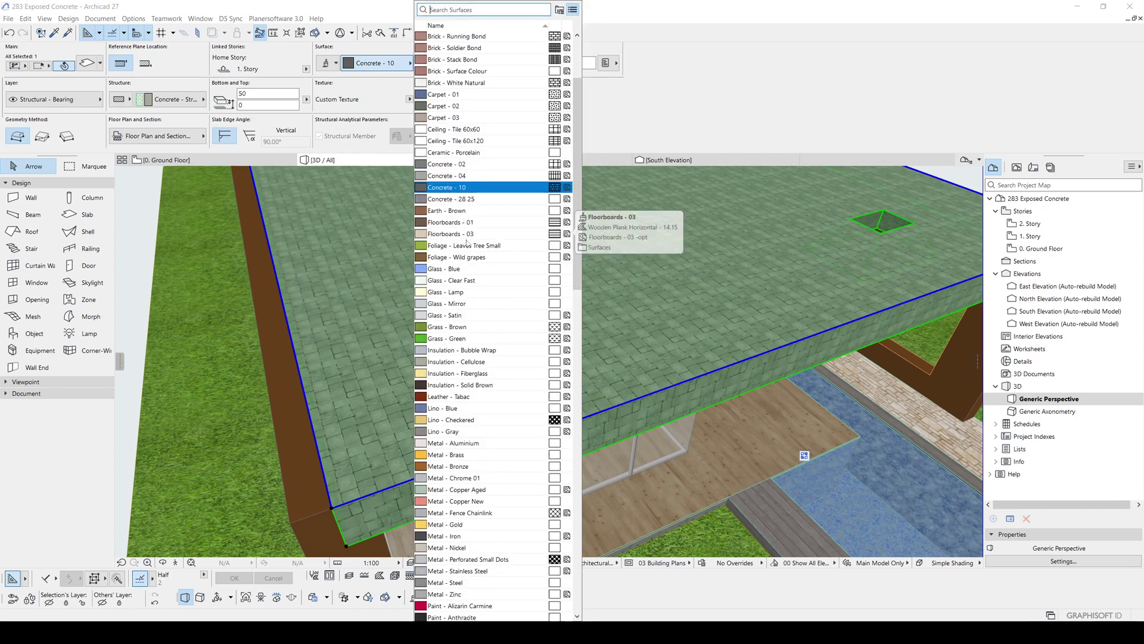
ctrl+click(478, 201)
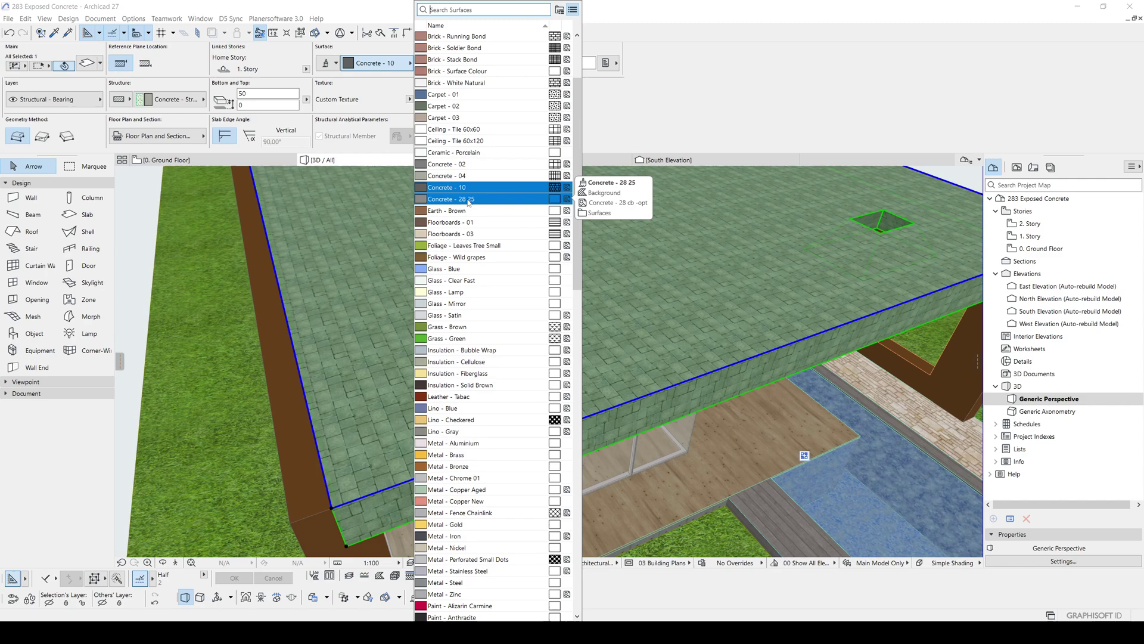
click(463, 201)
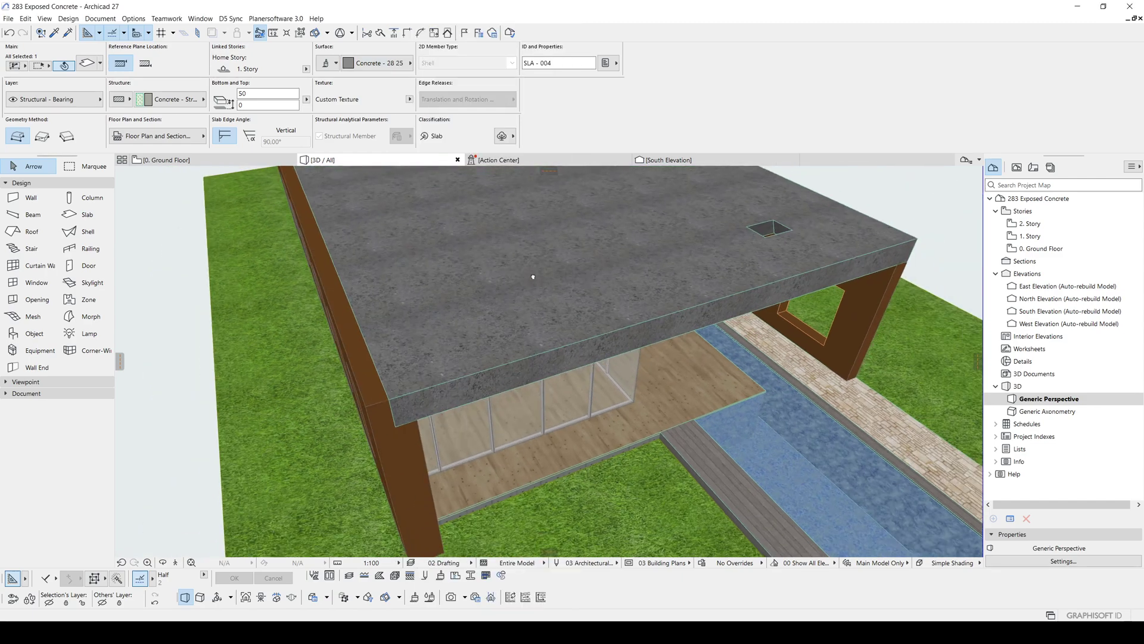
scroll(491, 264, up, 3)
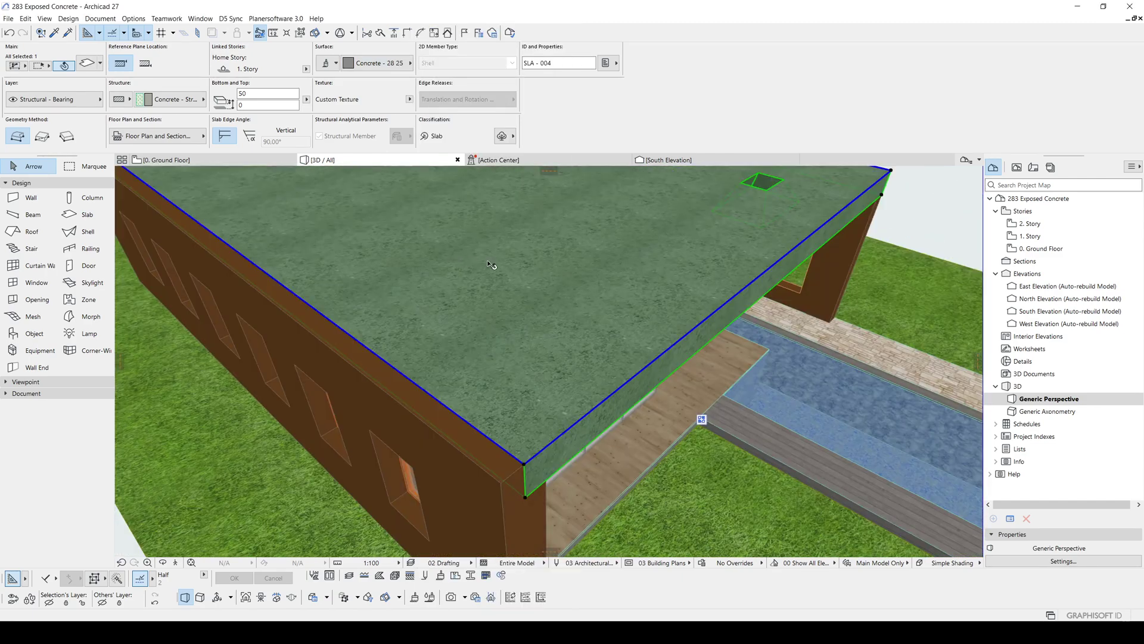
click(377, 62)
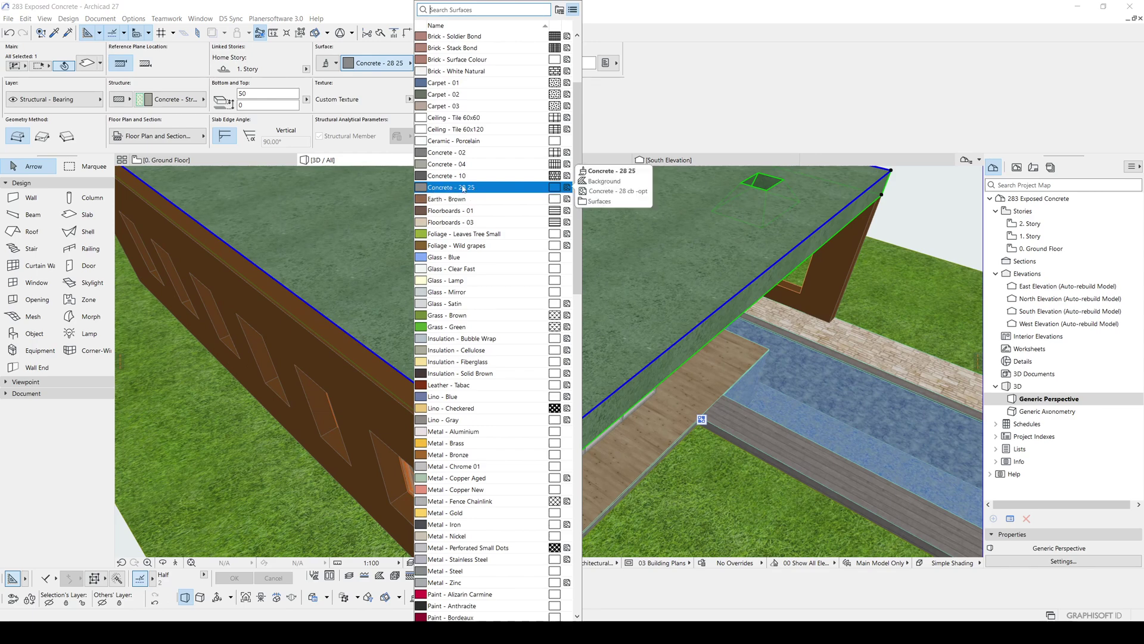
Add Surface Catalog 27.lcf in the Library Manager and reload the project libraries
click(656, 138)
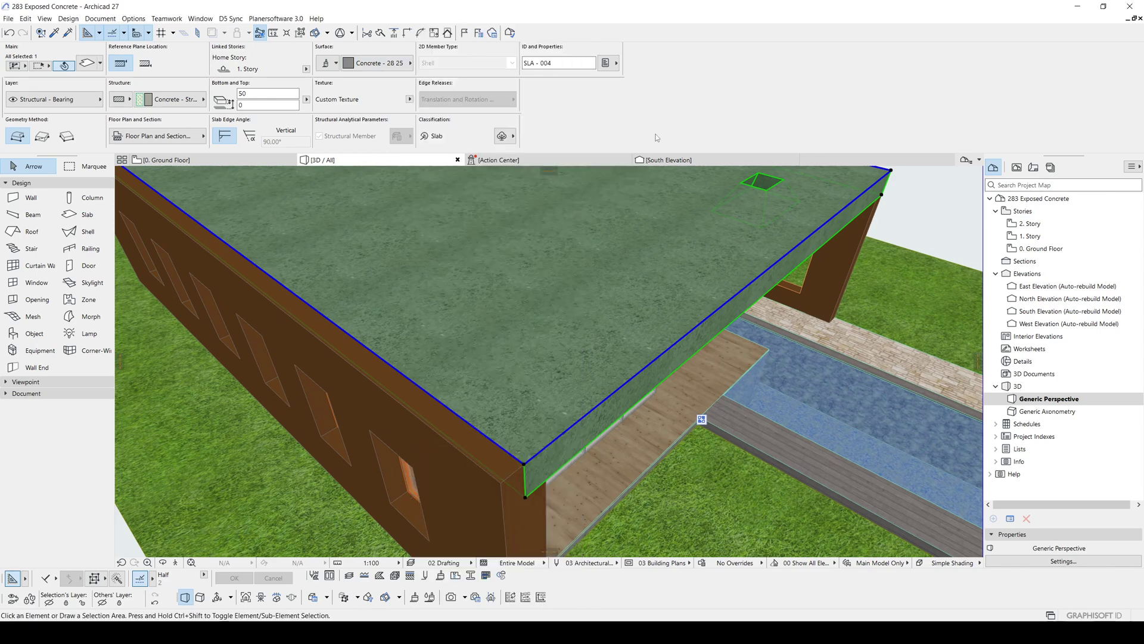
click(12, 20)
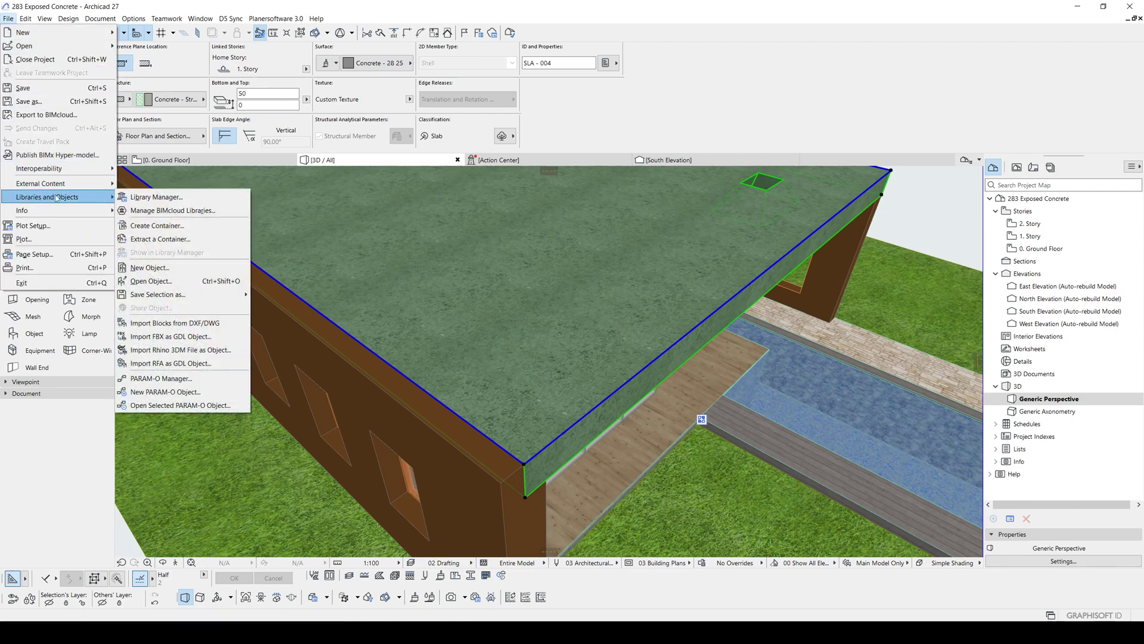
mouse_move(48, 197)
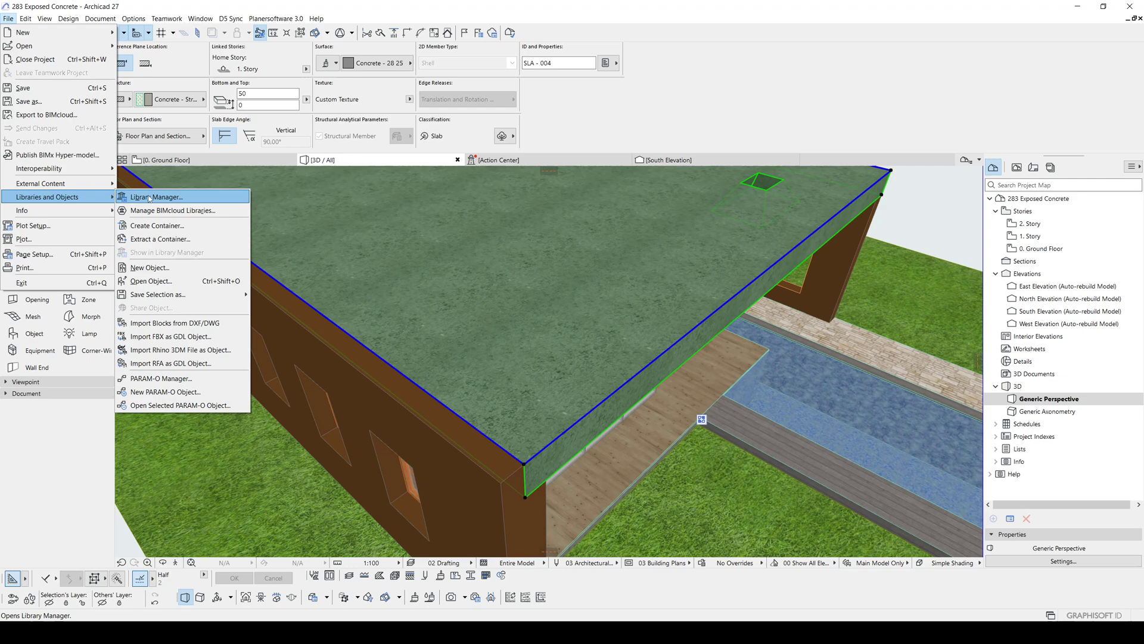
click(166, 196)
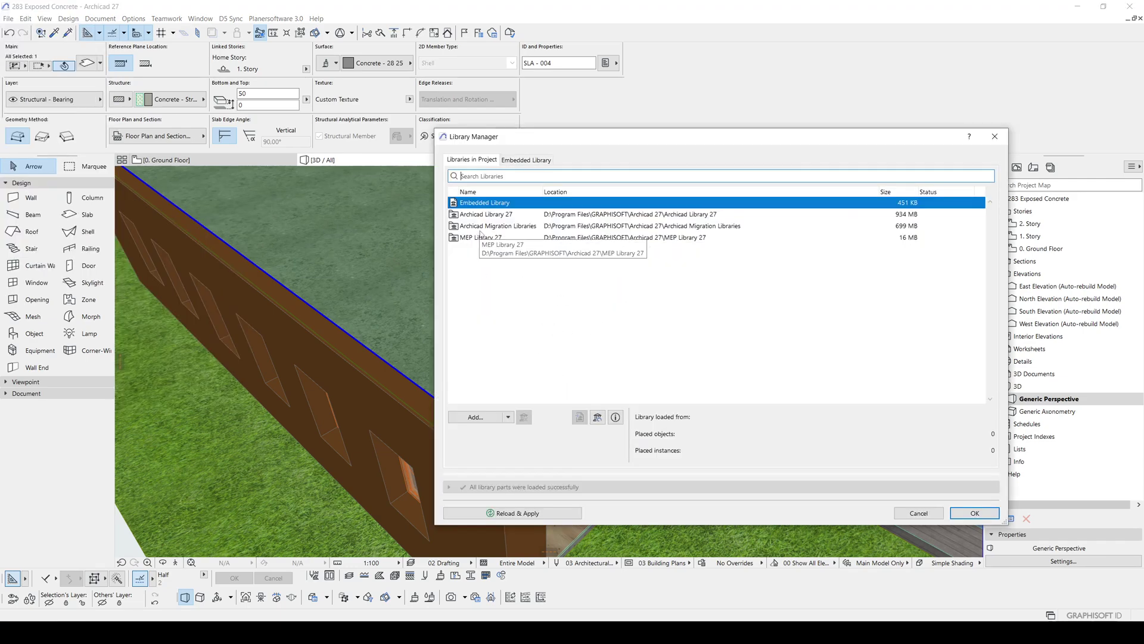
click(475, 417)
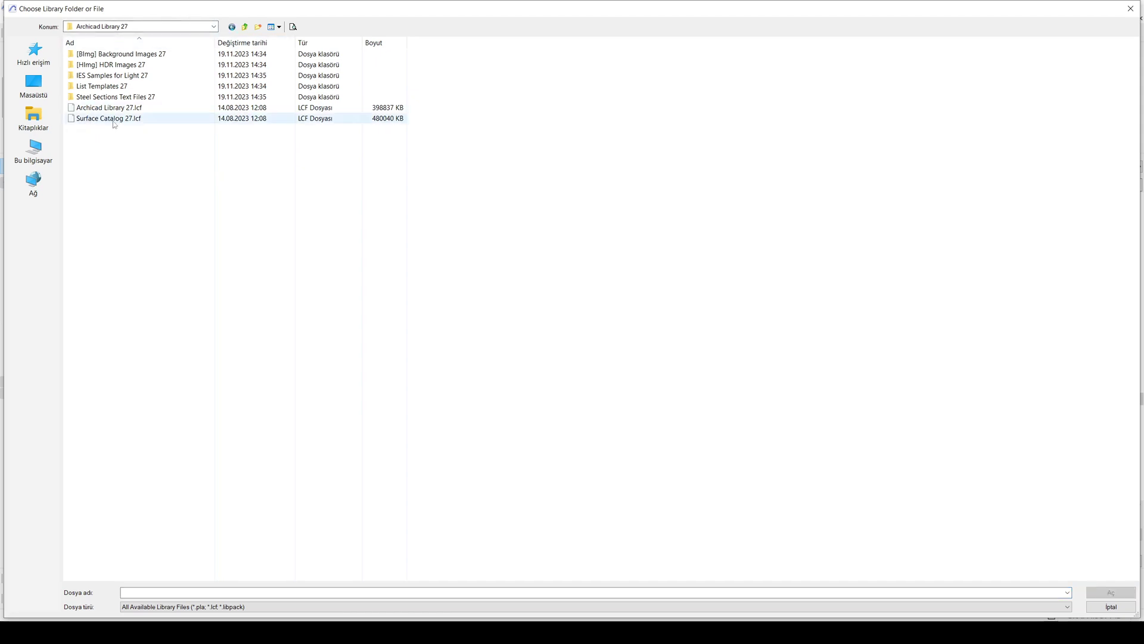
click(94, 123)
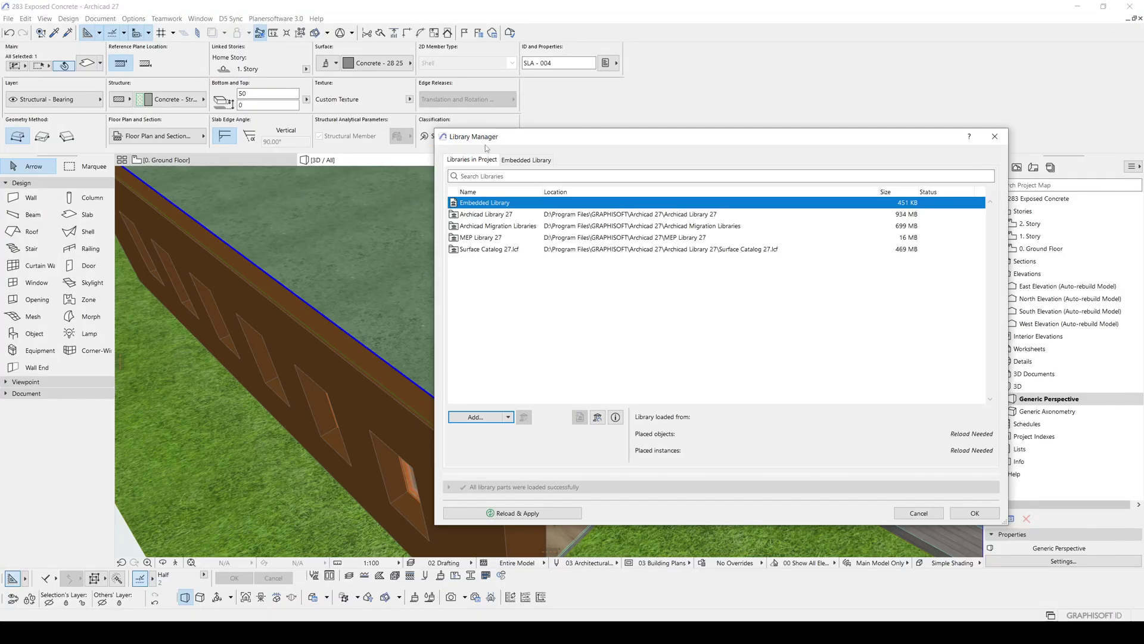
click(472, 250)
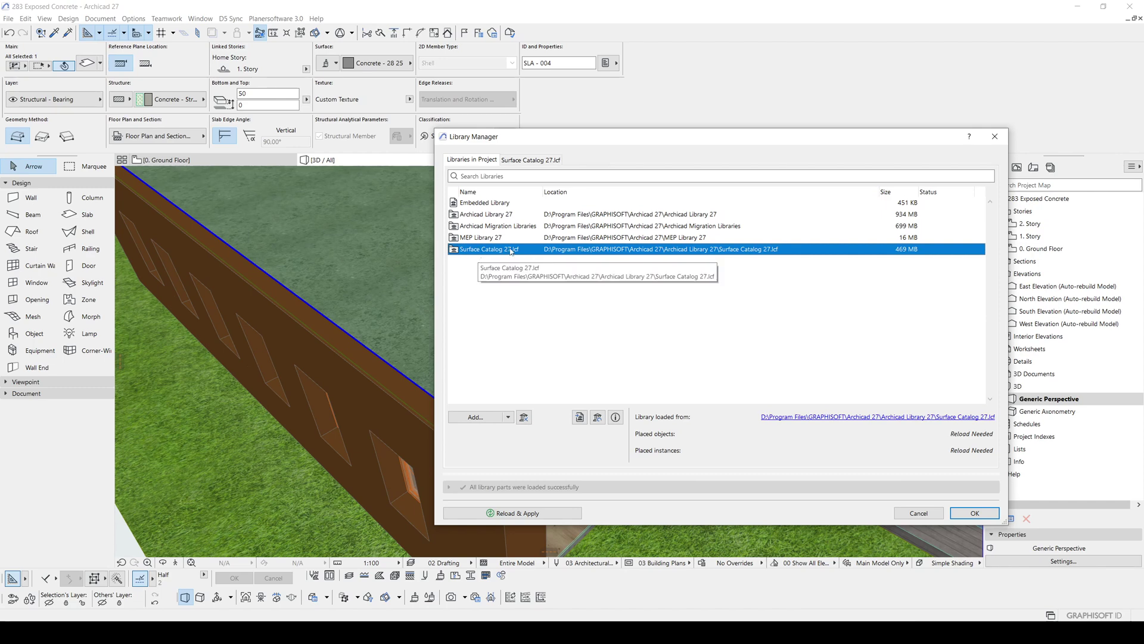
click(974, 513)
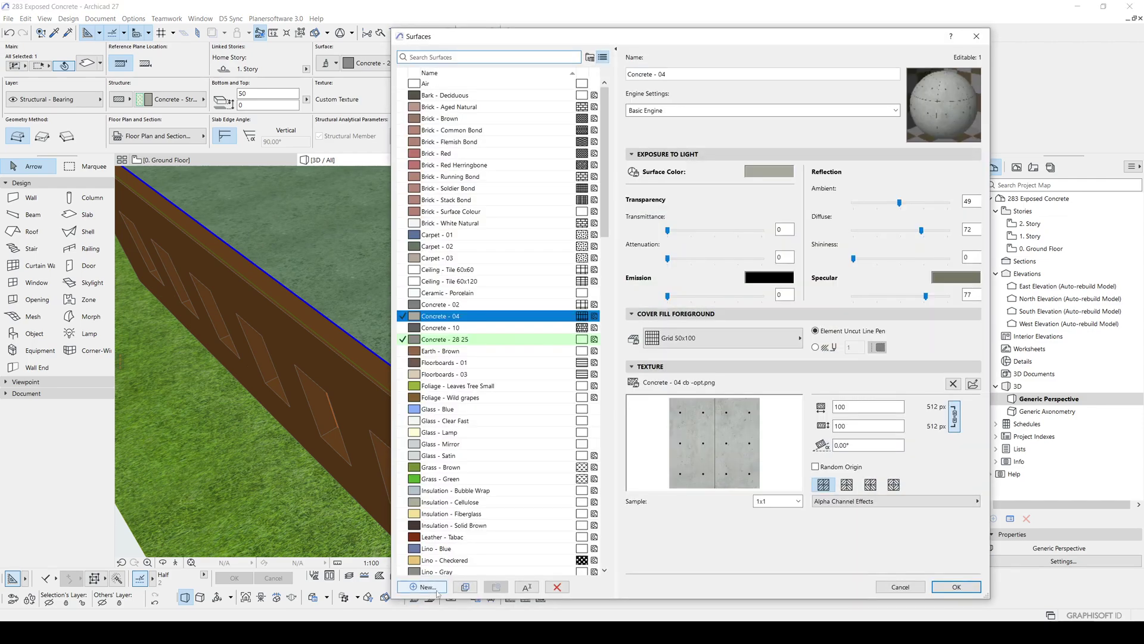
Create a new surface from the linked Surface Catalog, choosing Concrete - 01 27
click(423, 587)
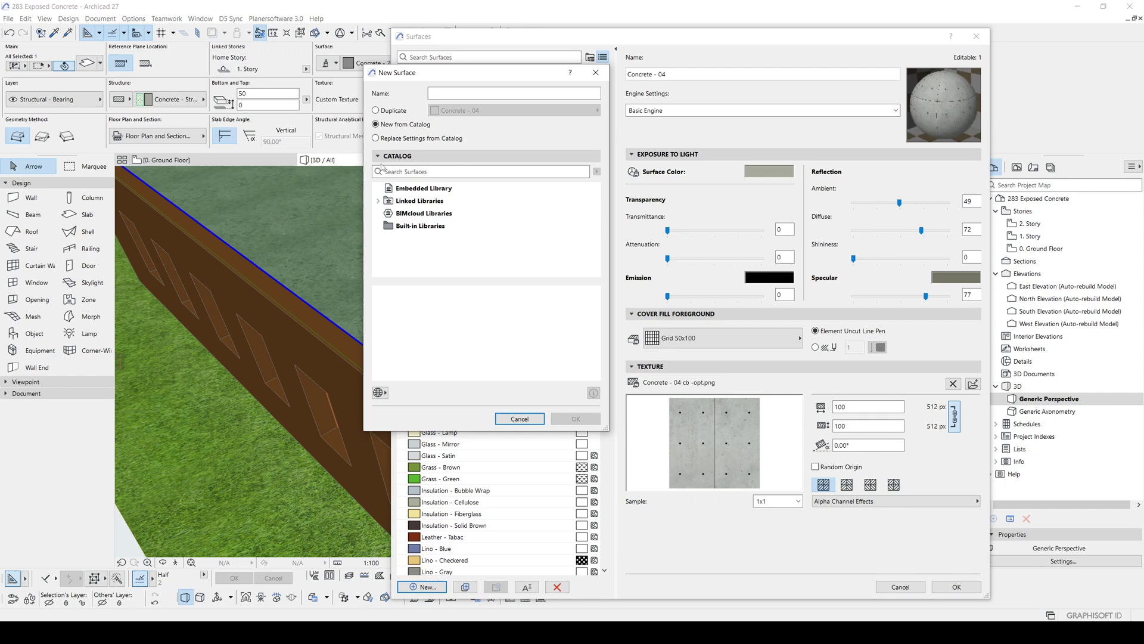
click(381, 204)
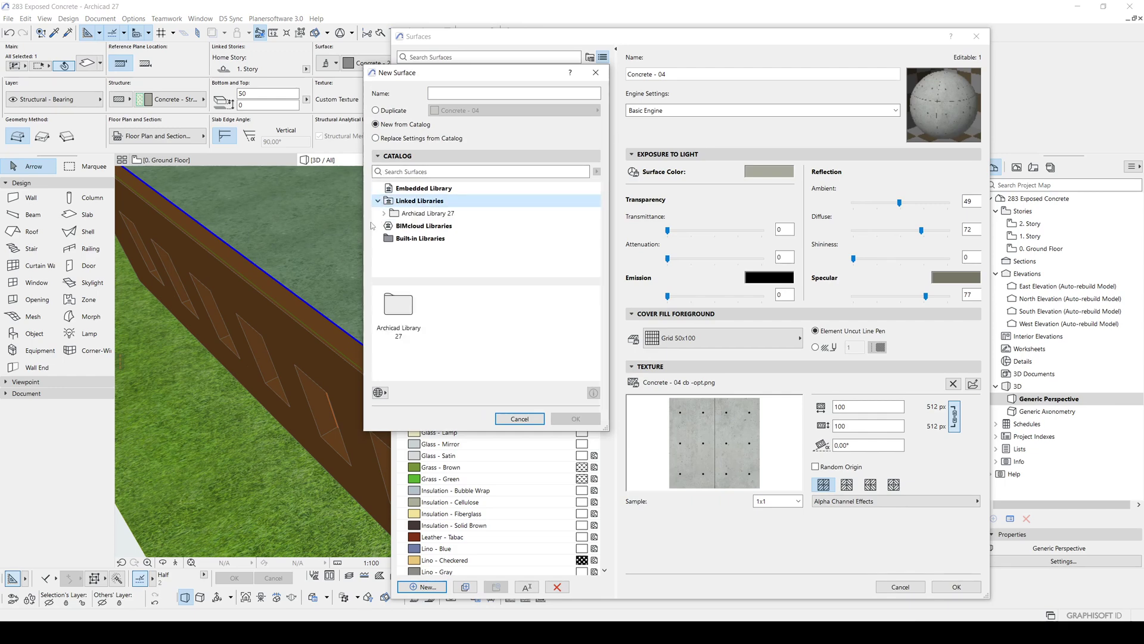
click(377, 201)
click(421, 215)
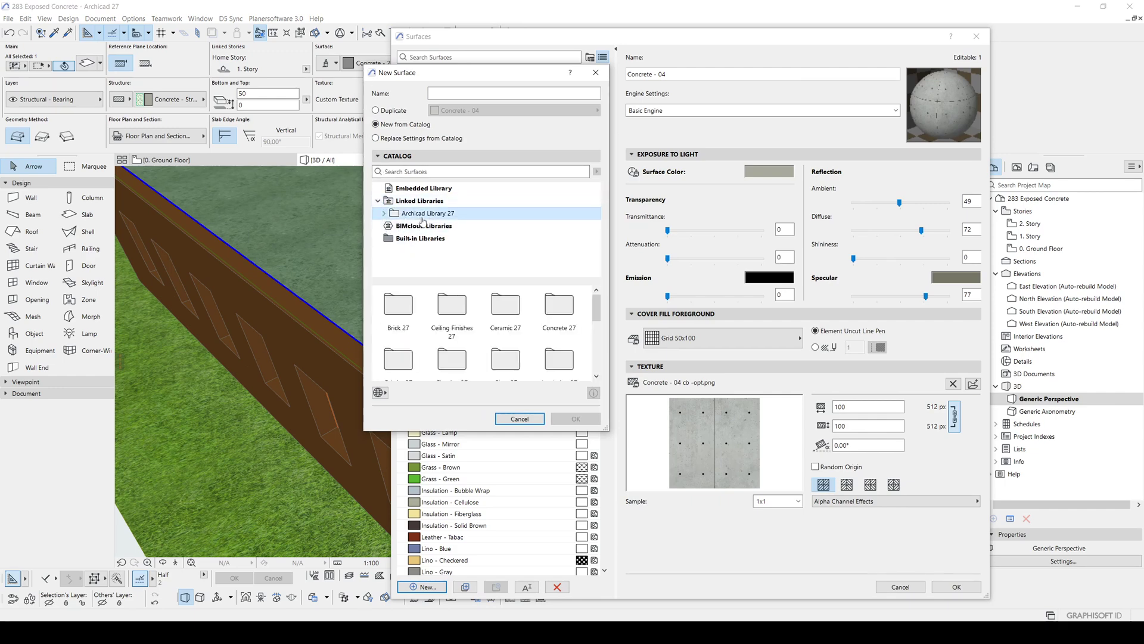
click(386, 215)
scroll(429, 224, down, 3)
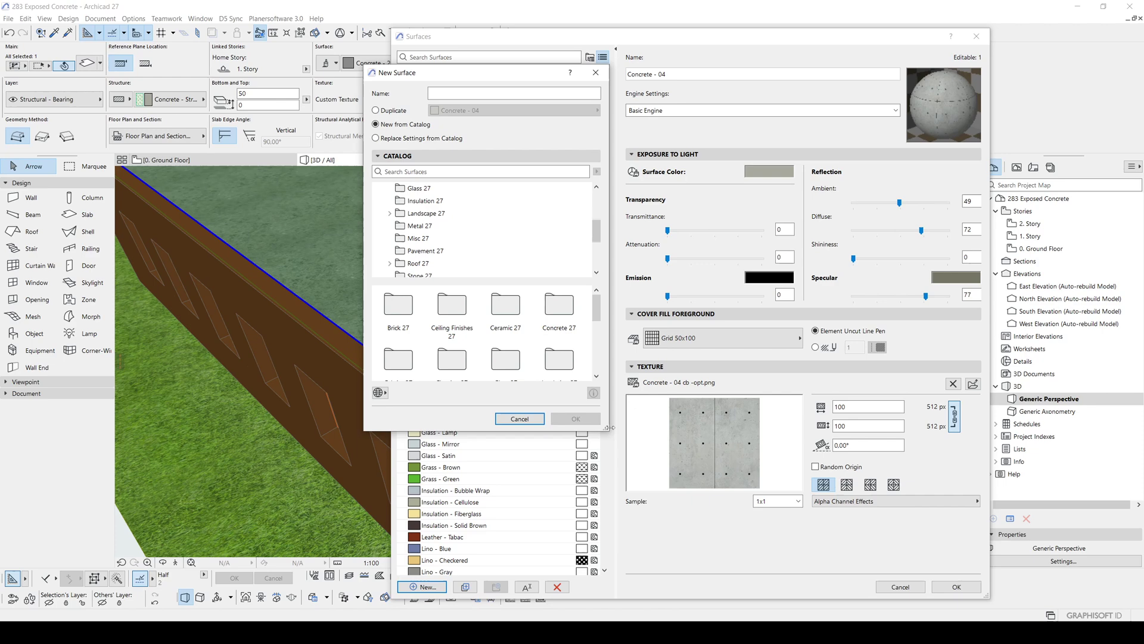
drag(611, 433, 788, 565)
drag(777, 235, 791, 218)
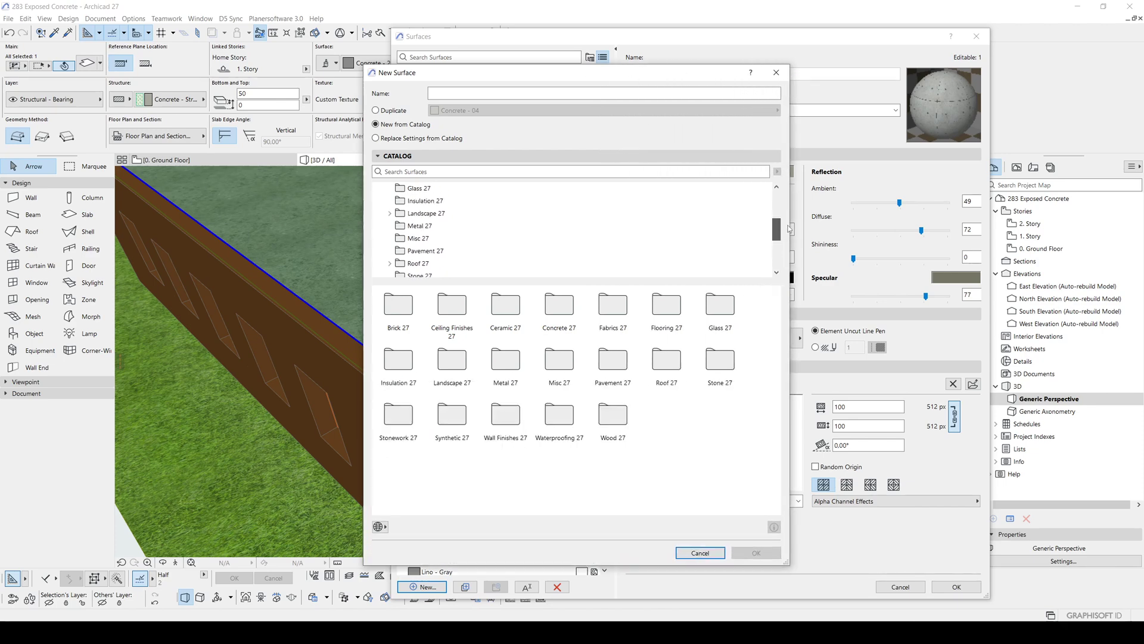
scroll(572, 228, up, 3)
click(423, 237)
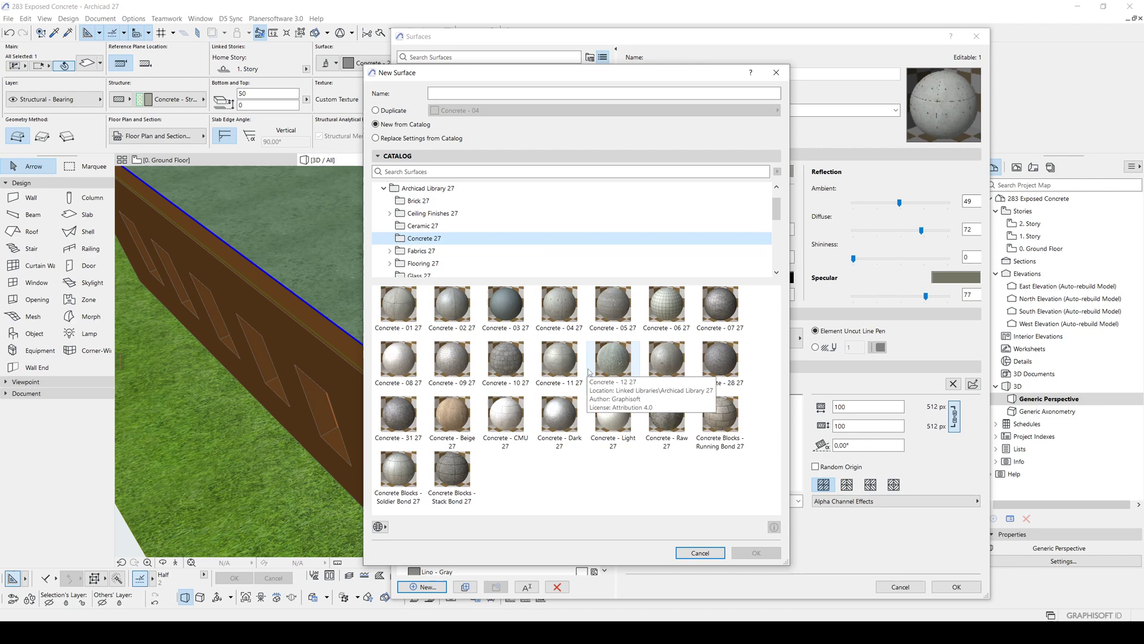
click(590, 471)
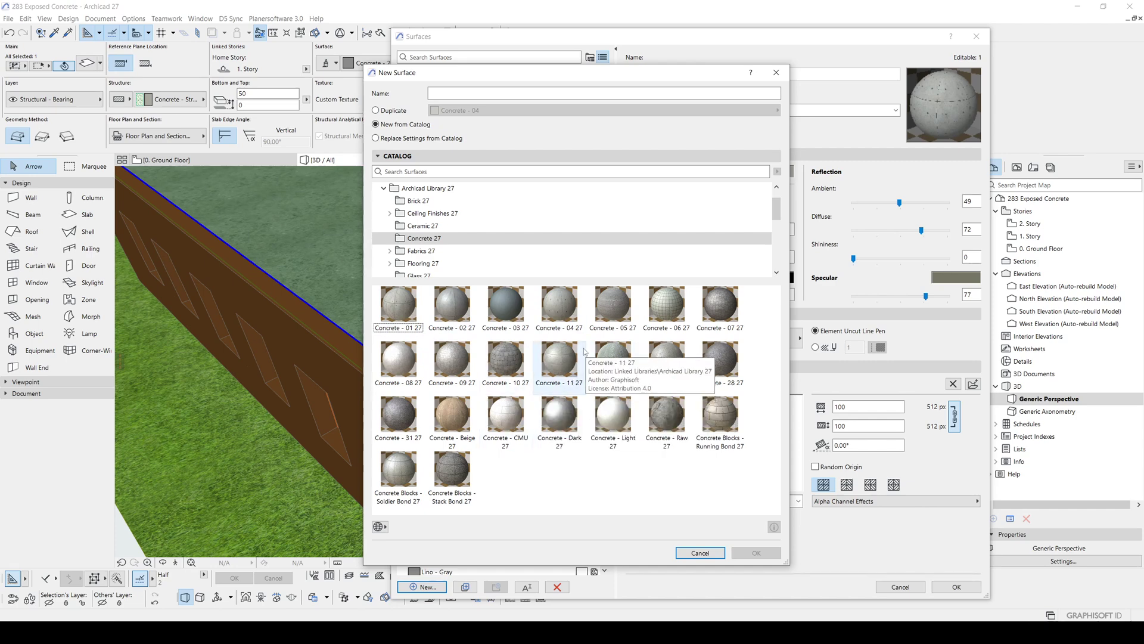
click(399, 306)
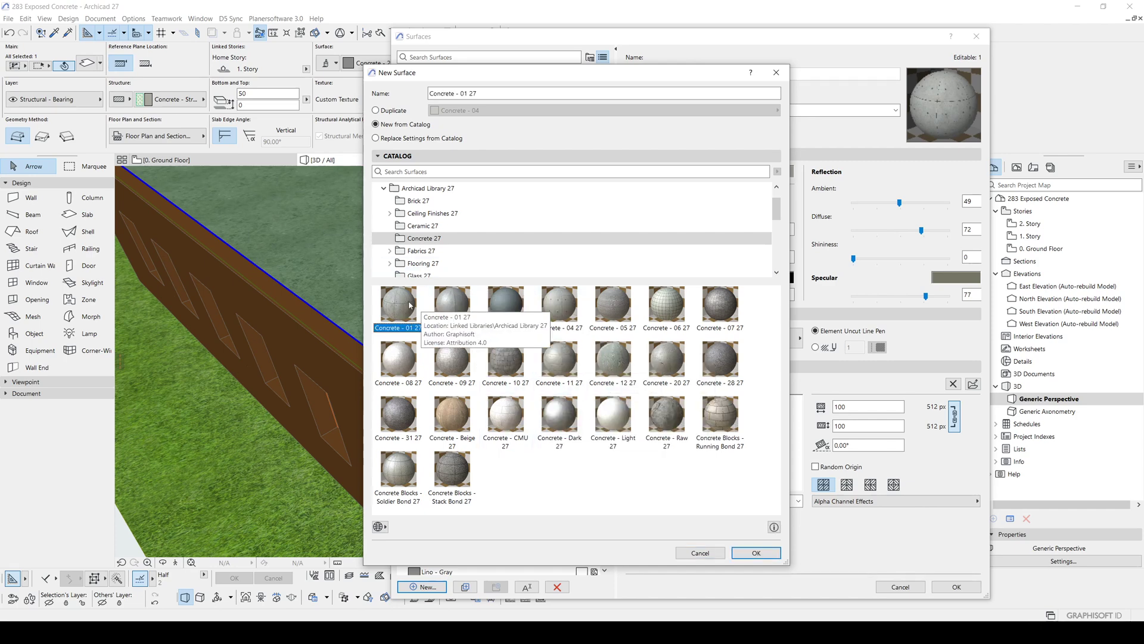
key(Return)
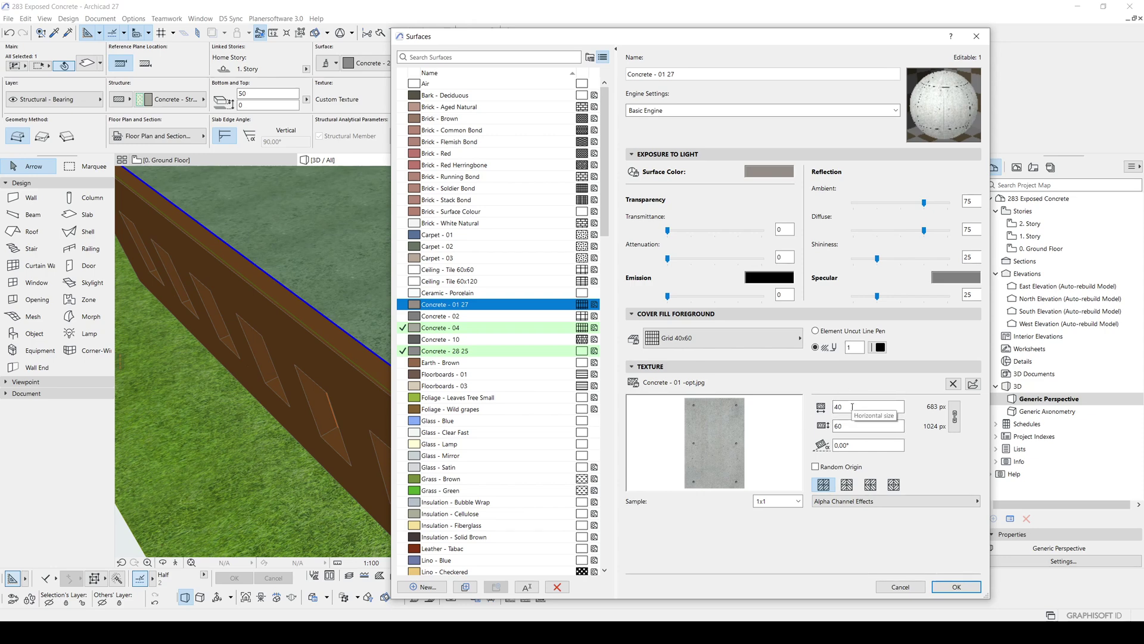
Set the Concrete - 01 27 texture size to 40 by 60 and apply it to the roof slab
click(854, 428)
key(Return)
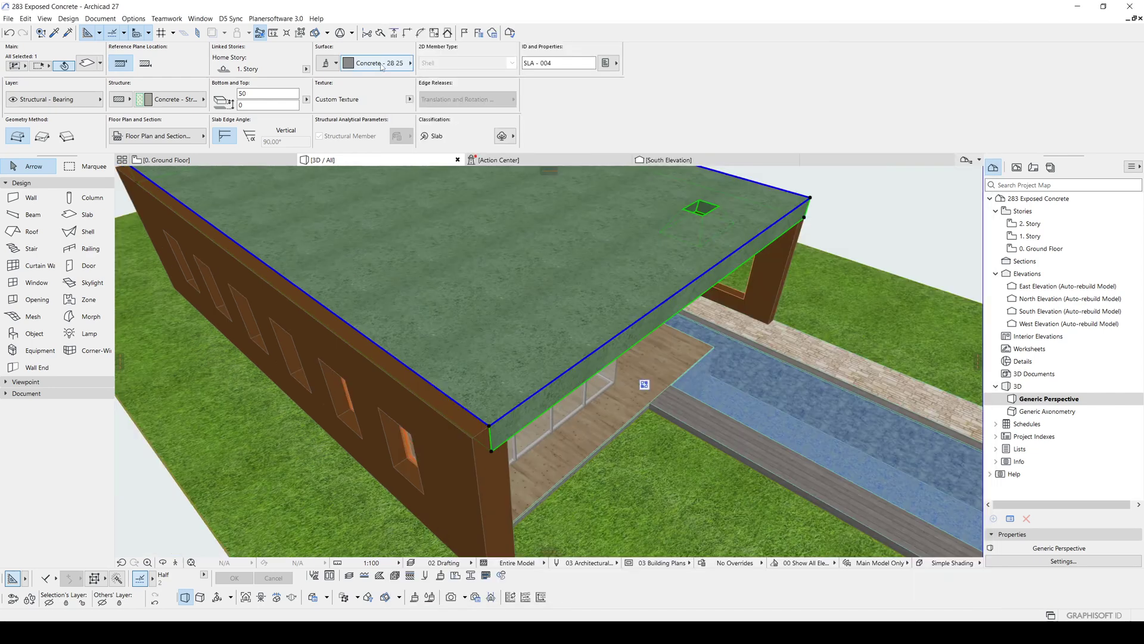
click(380, 64)
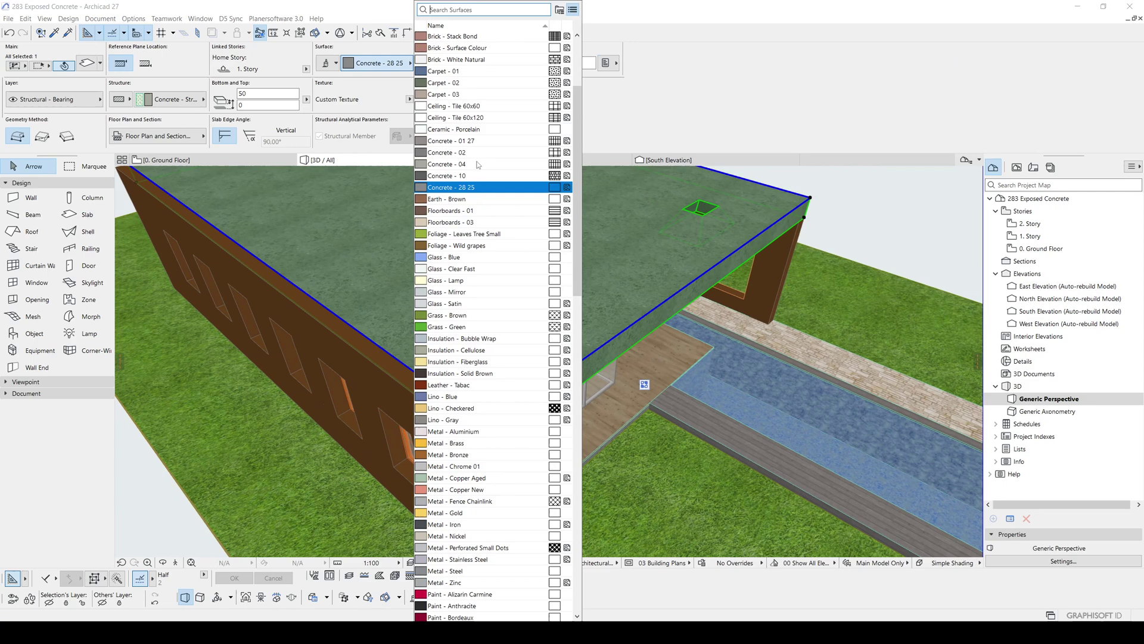
click(458, 143)
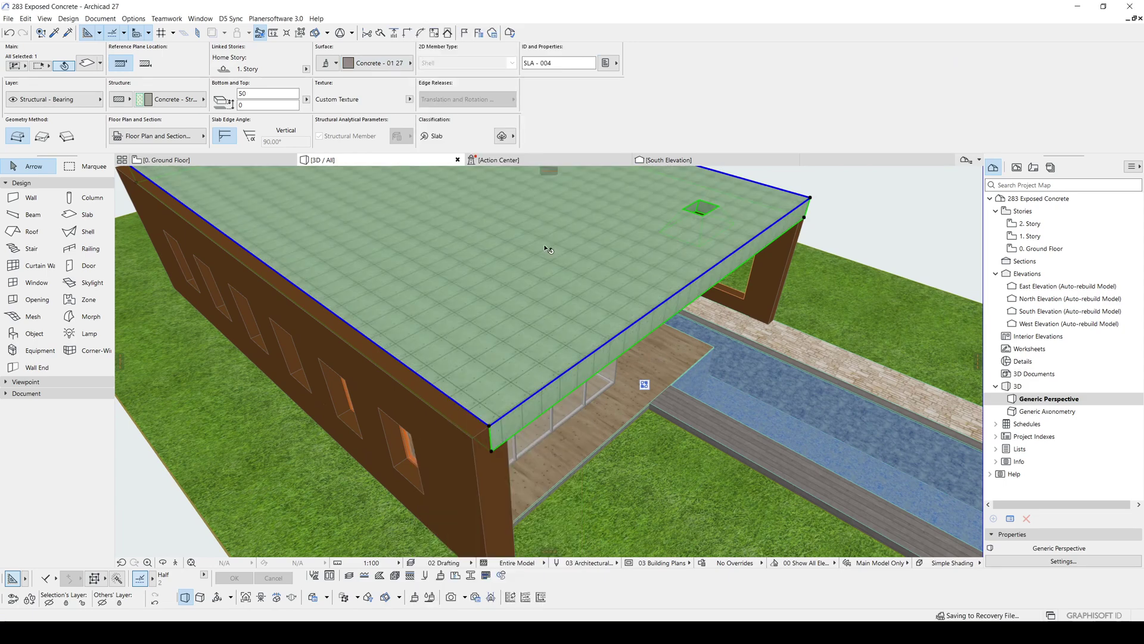
scroll(623, 320, up, 5)
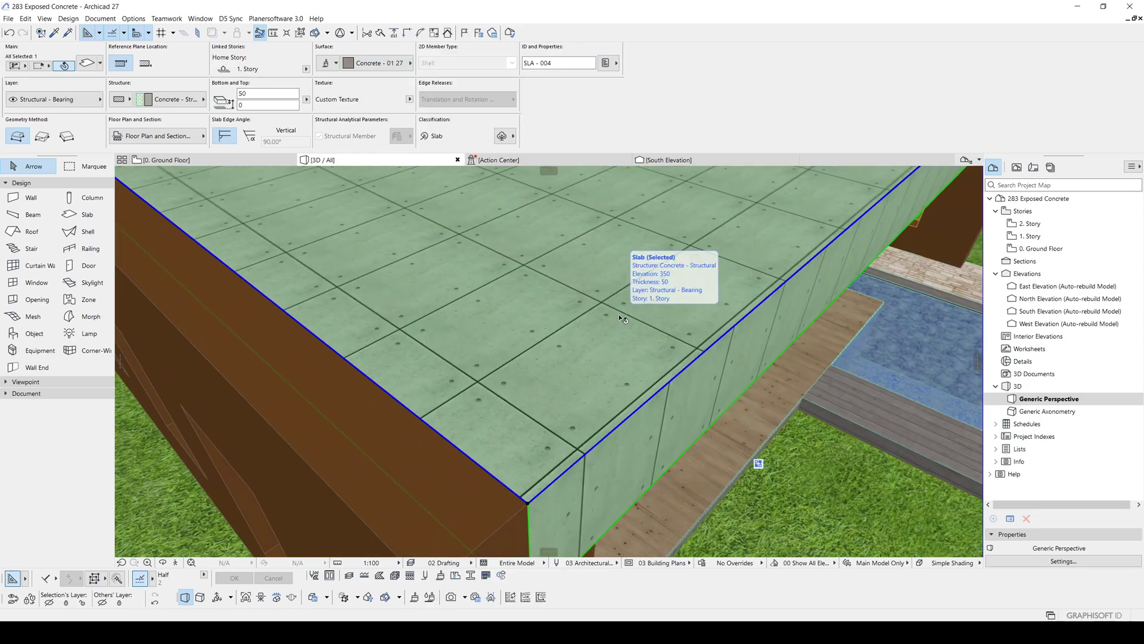
scroll(623, 318, up, 3)
key(m)
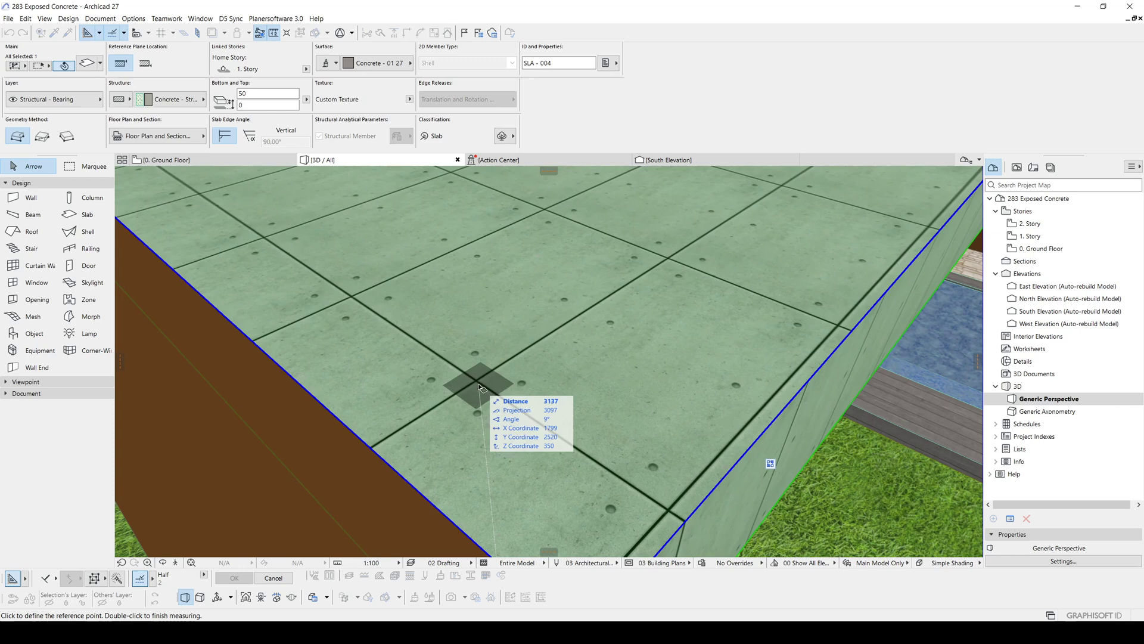
click(477, 385)
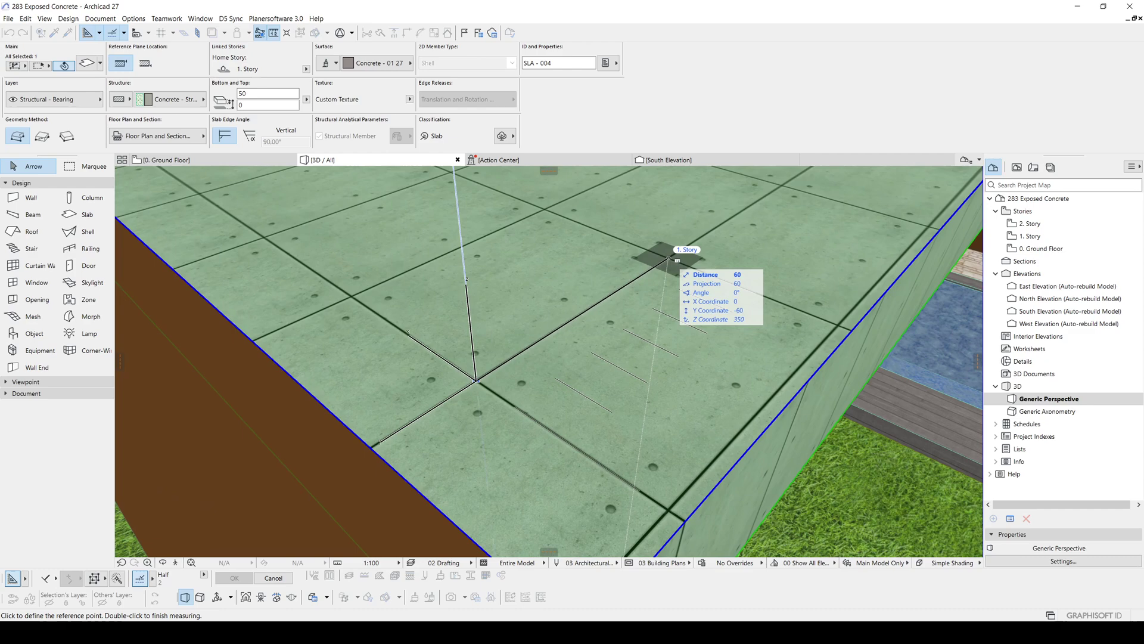
key(Escape)
scroll(633, 265, down, 3)
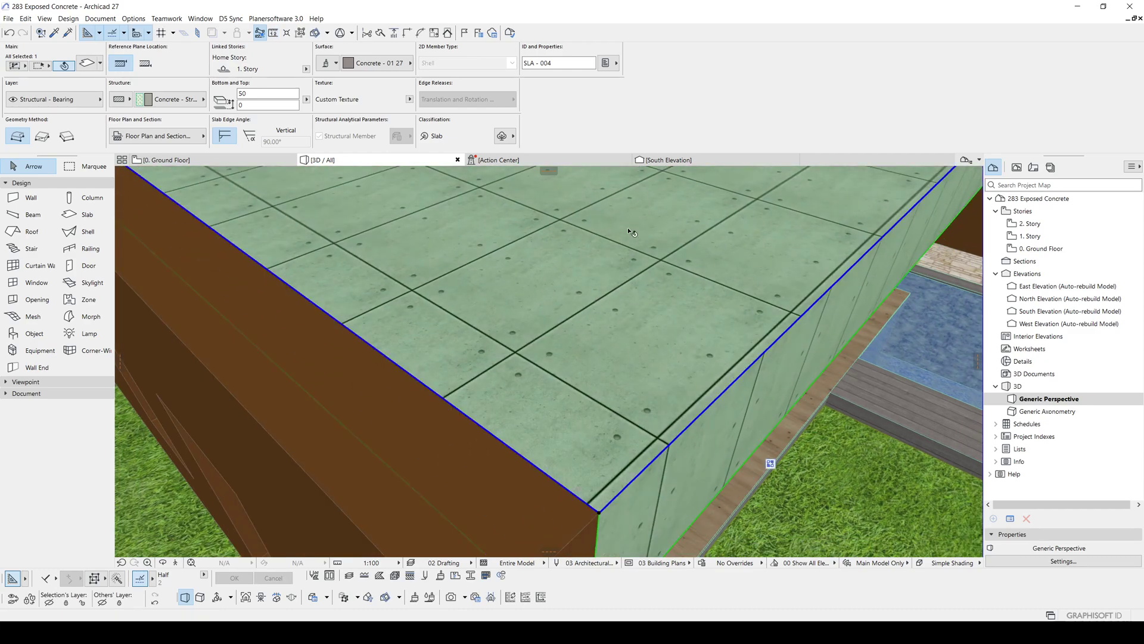
scroll(626, 259, down, 5)
shift+middle_drag(726, 238, 740, 345)
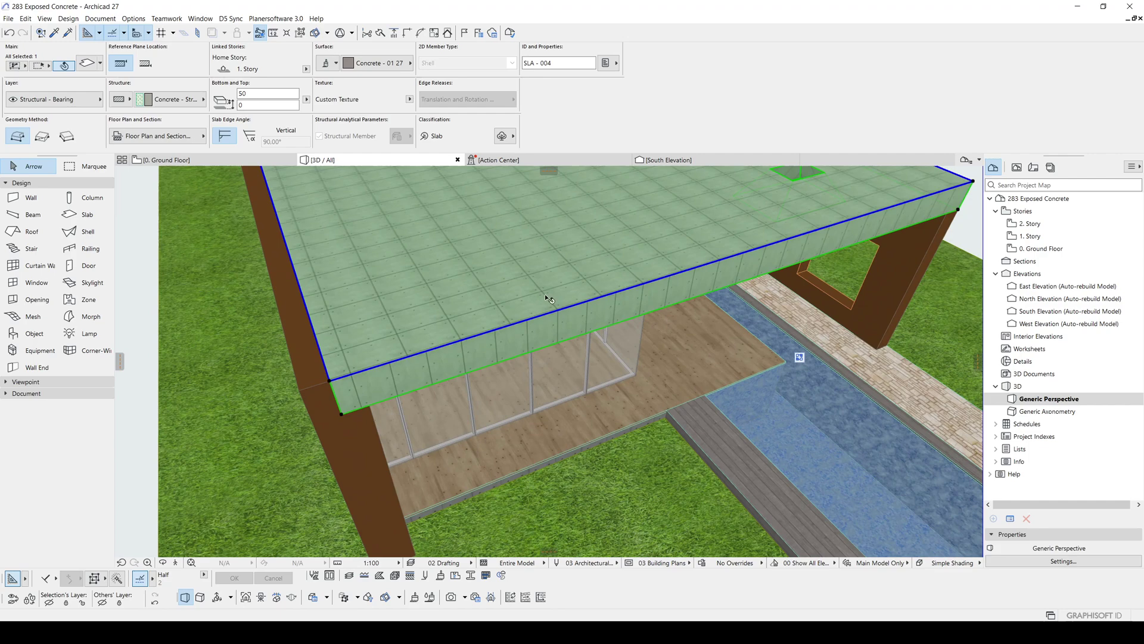
scroll(547, 298, up, 2)
scroll(564, 256, up, 2)
scroll(586, 369, up, 3)
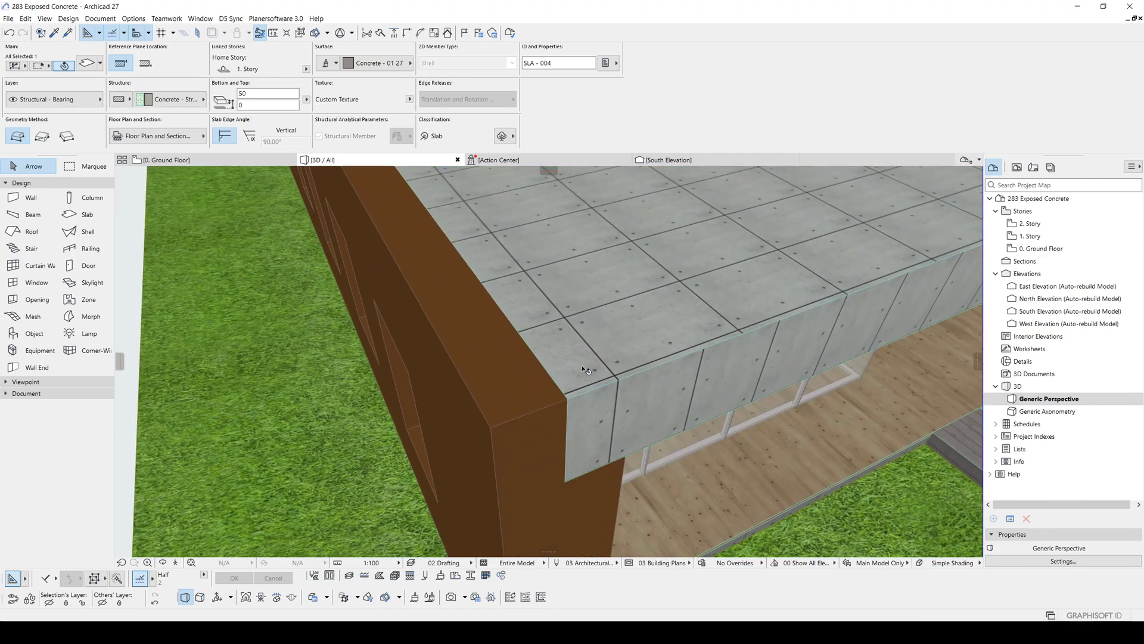
scroll(583, 385, up, 2)
scroll(551, 402, up, 2)
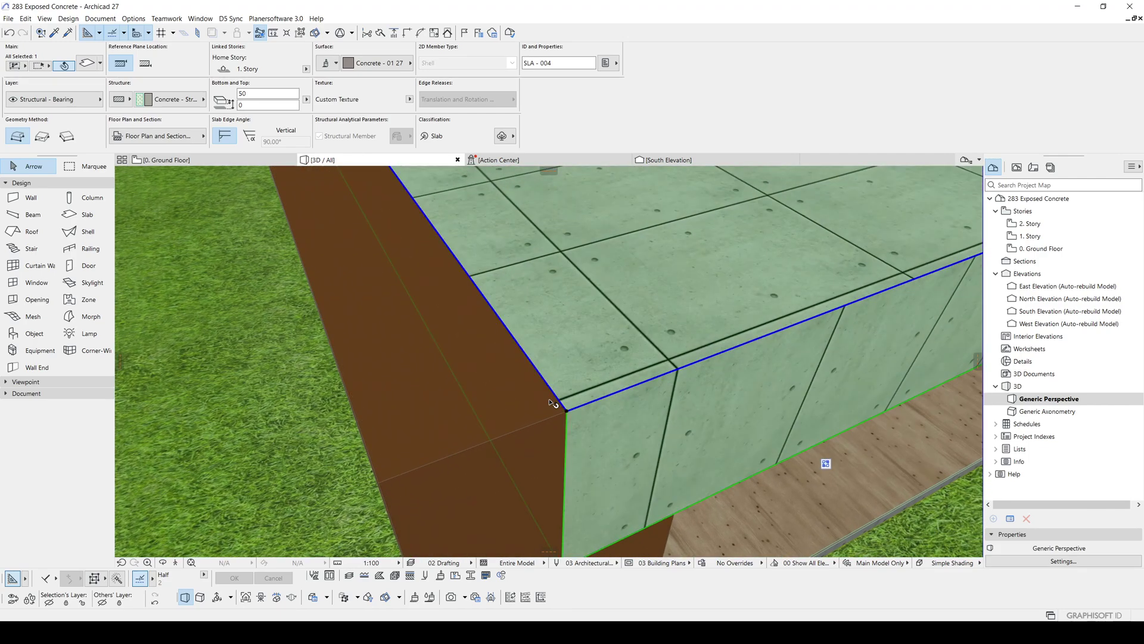
shift+middle_drag(575, 390, 573, 413)
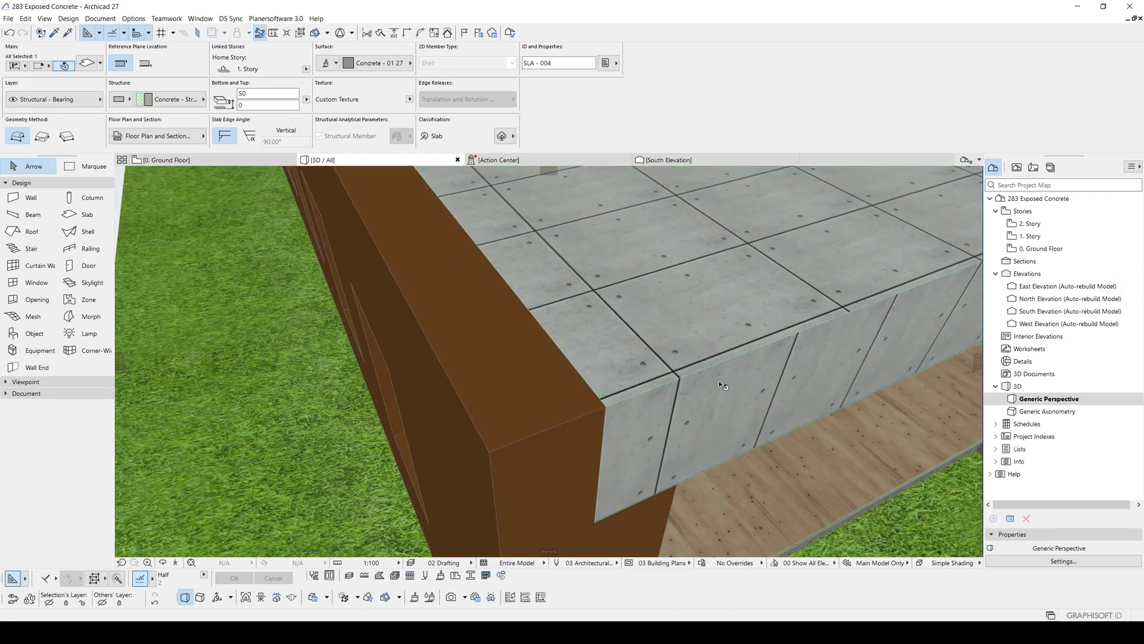
shift+middle_drag(695, 318, 595, 308)
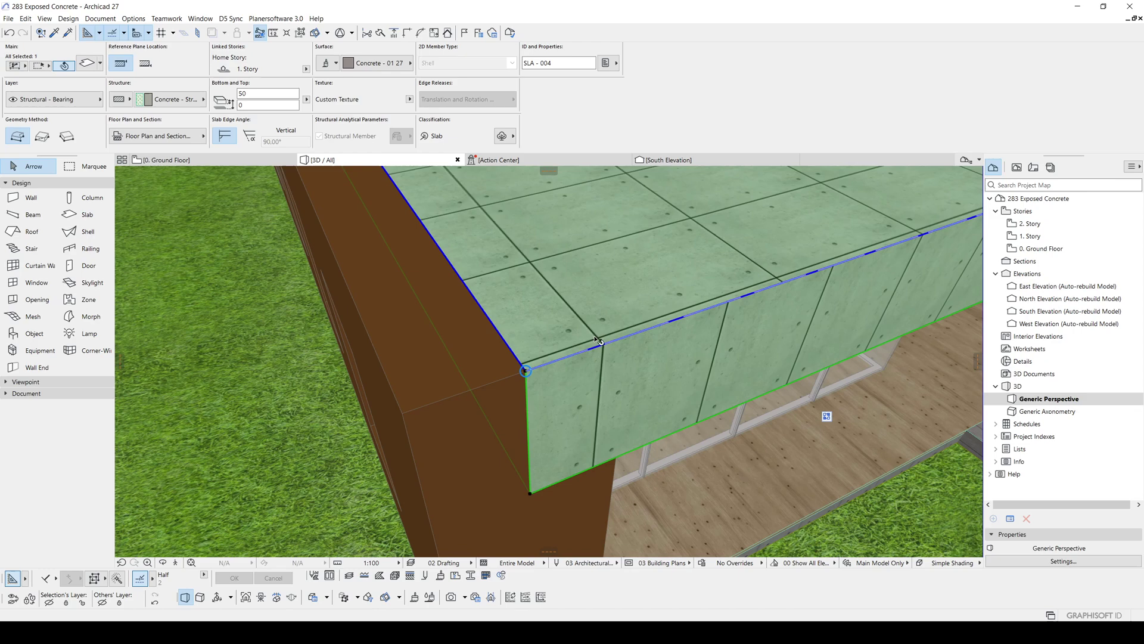
mouse_move(589, 297)
shift+middle_down()
mouse_move(714, 331)
mouse_move(498, 298)
mouse_move(531, 256)
shift+middle_up()
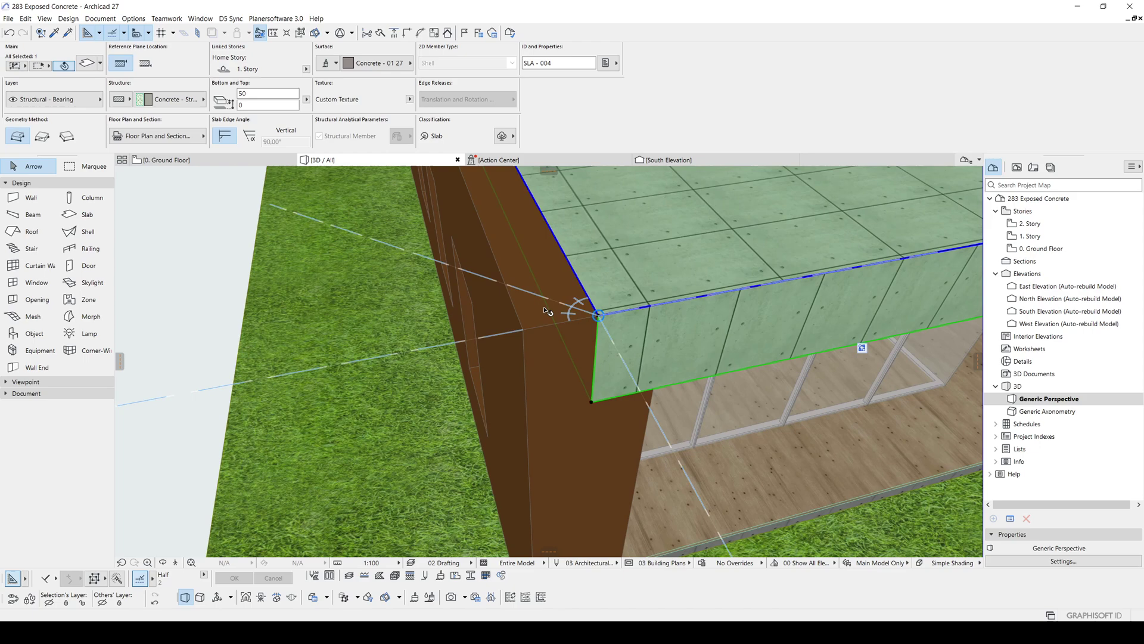
click(547, 334)
mouse_move(618, 442)
shift+middle_down()
mouse_move(616, 321)
mouse_move(617, 378)
shift+middle_up()
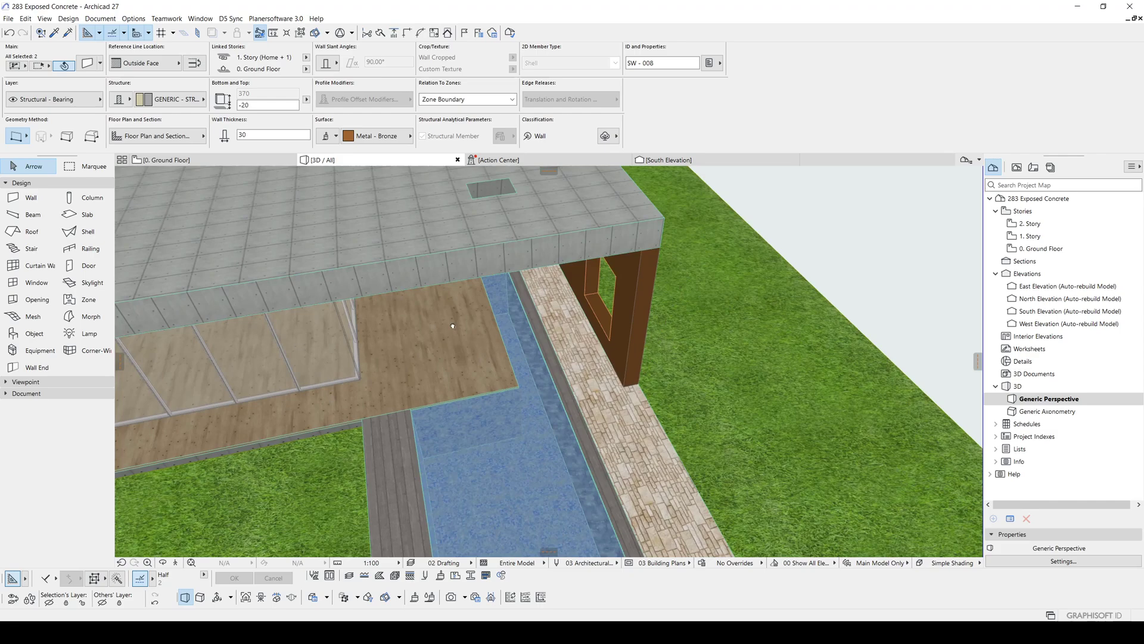
Give the selected walls the Concrete - 01 27 surface, then pick the windowed concrete wall
mouse_move(633, 292)
shift+middle_down()
mouse_move(390, 285)
mouse_move(574, 319)
shift+middle_up()
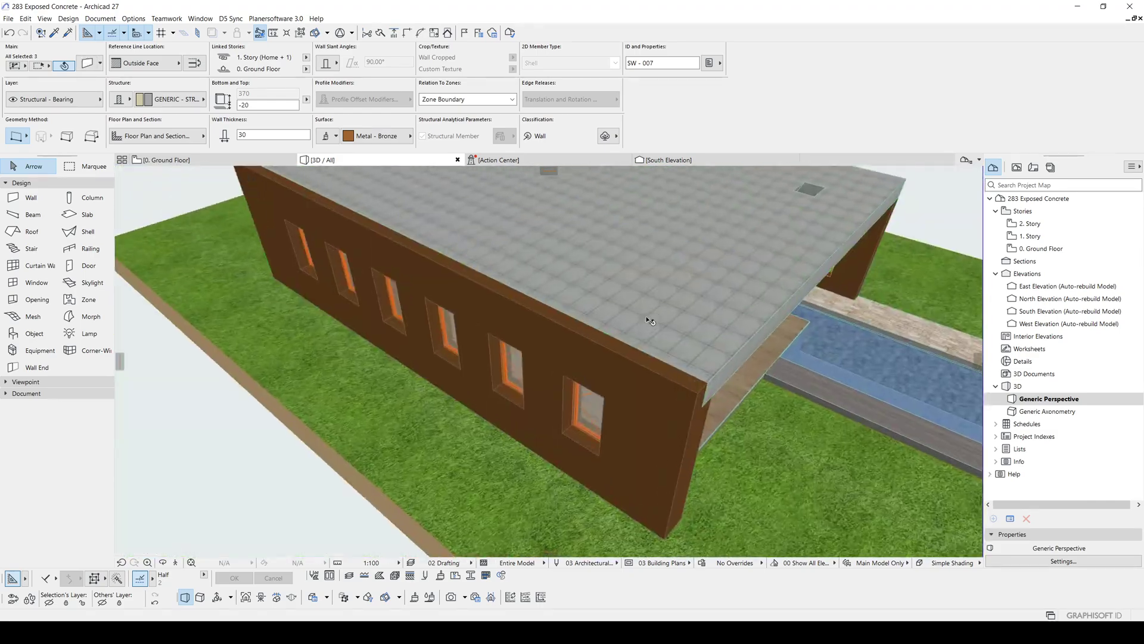
click(401, 135)
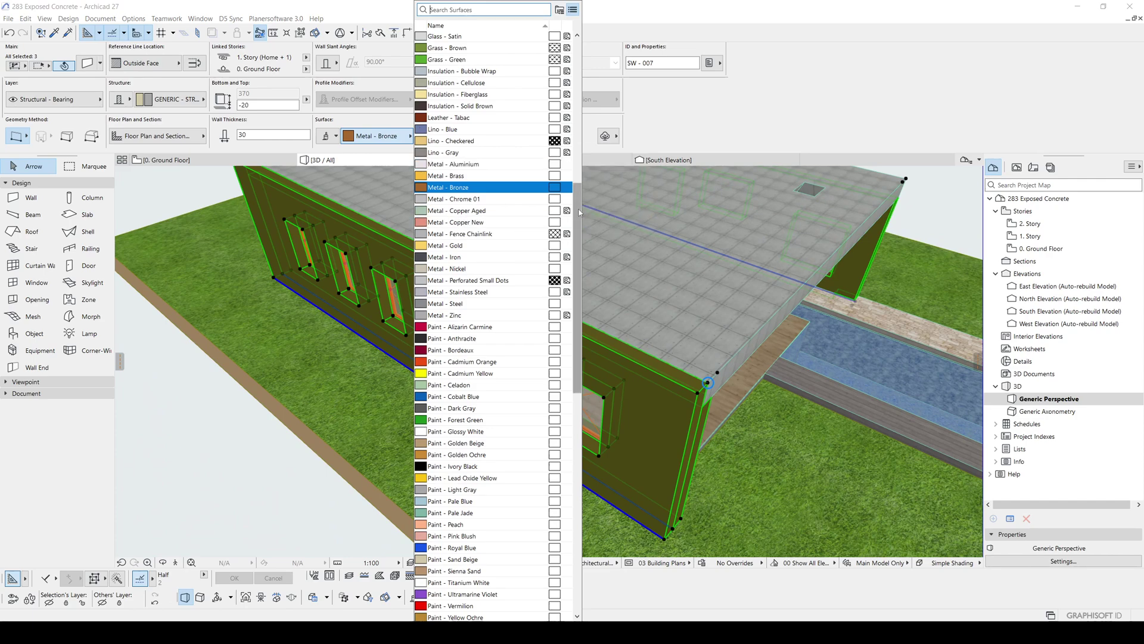
drag(579, 211, 579, 72)
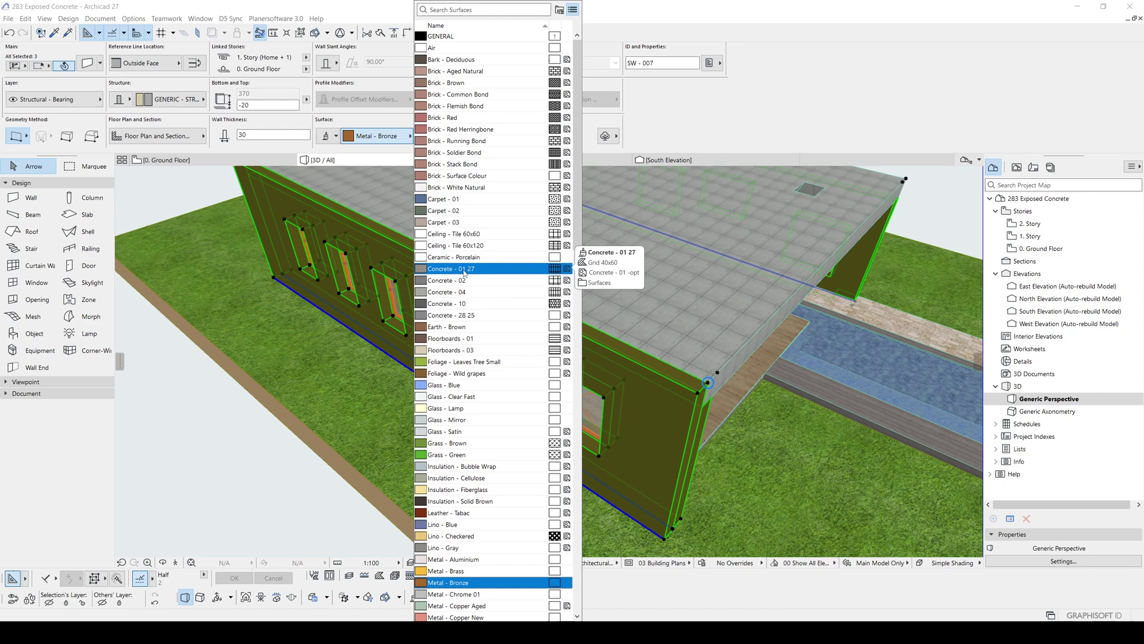
click(463, 269)
key(Escape)
scroll(532, 368, up, 3)
scroll(532, 368, up, 3)
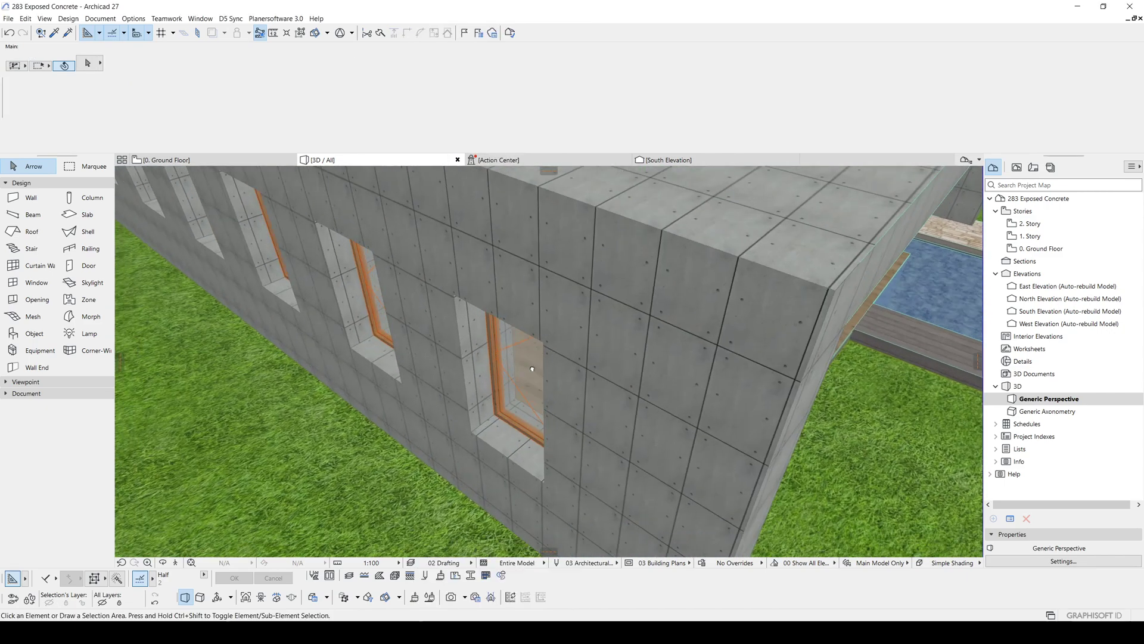
scroll(531, 368, up, 2)
scroll(530, 367, up, 2)
scroll(525, 366, down, 1)
scroll(520, 366, up, 1)
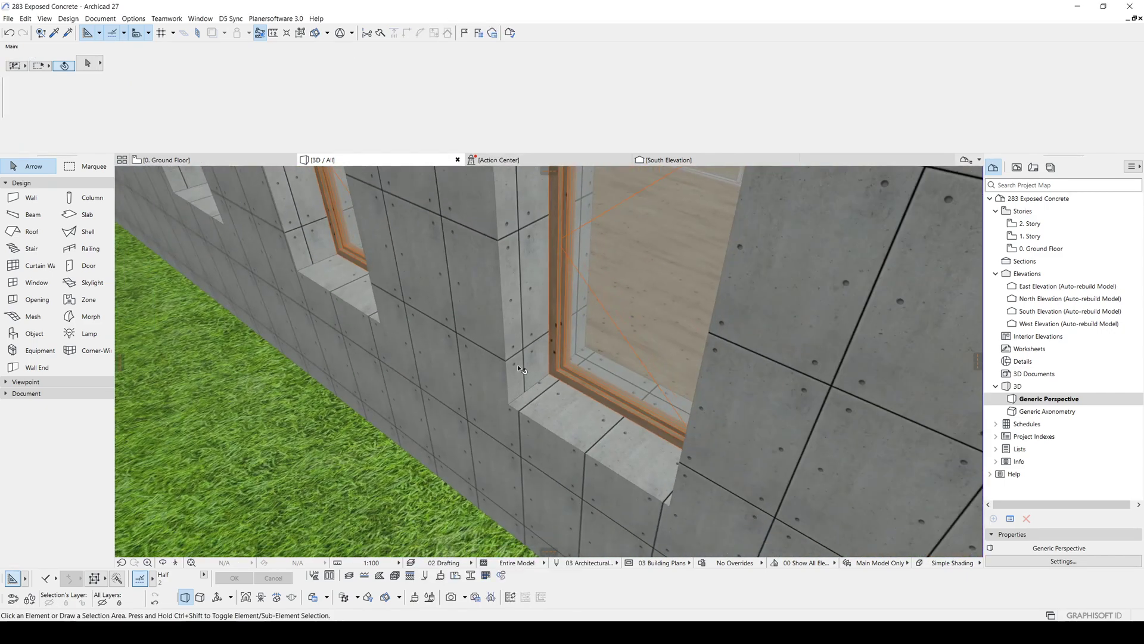
scroll(520, 367, down, 3)
scroll(715, 374, up, 1)
click(605, 309)
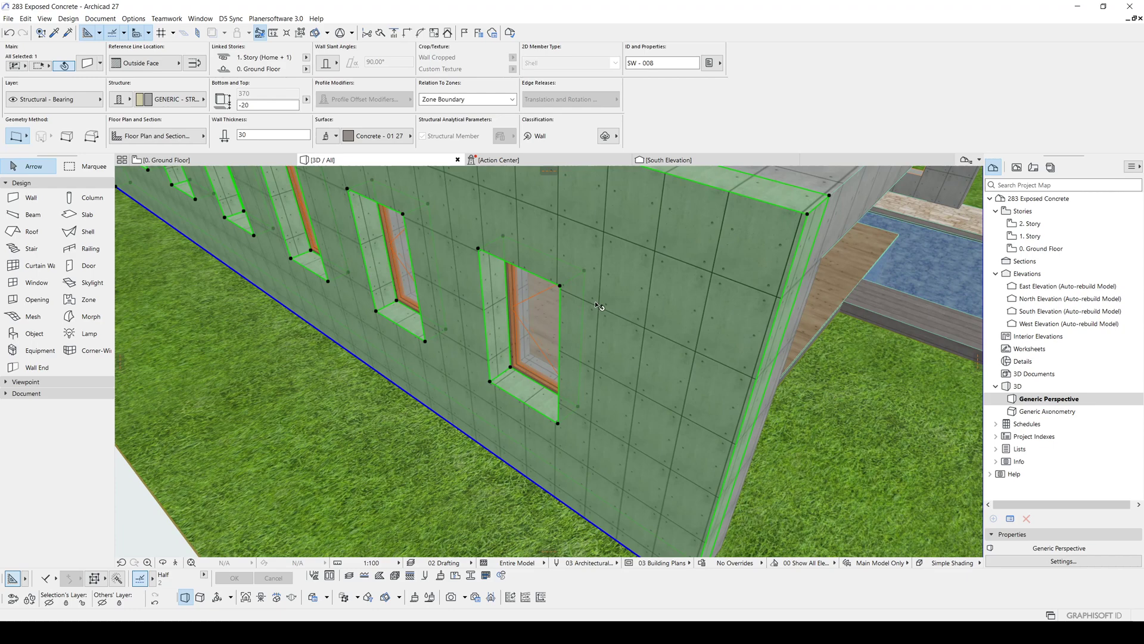
click(100, 18)
mouse_move(124, 224)
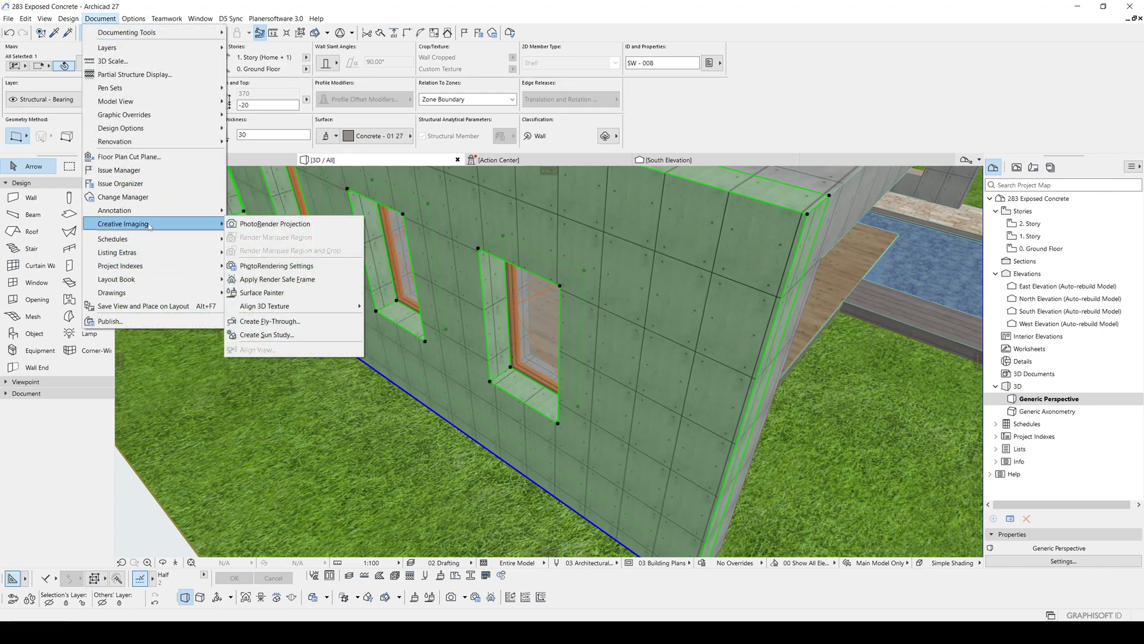
mouse_move(264, 306)
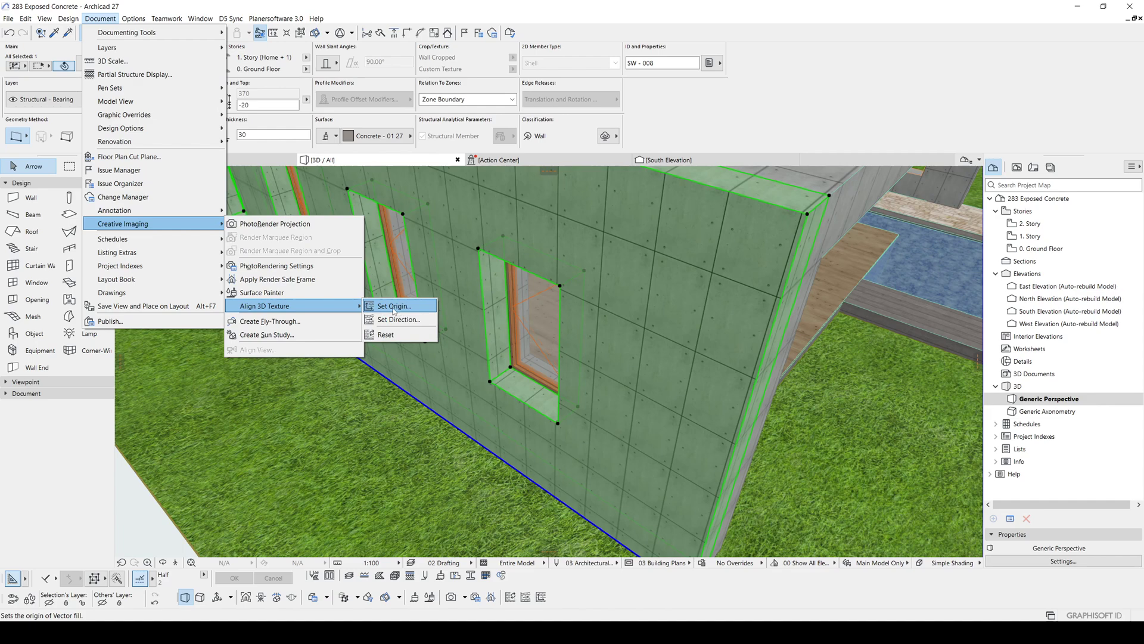
click(395, 307)
scroll(533, 377, up, 5)
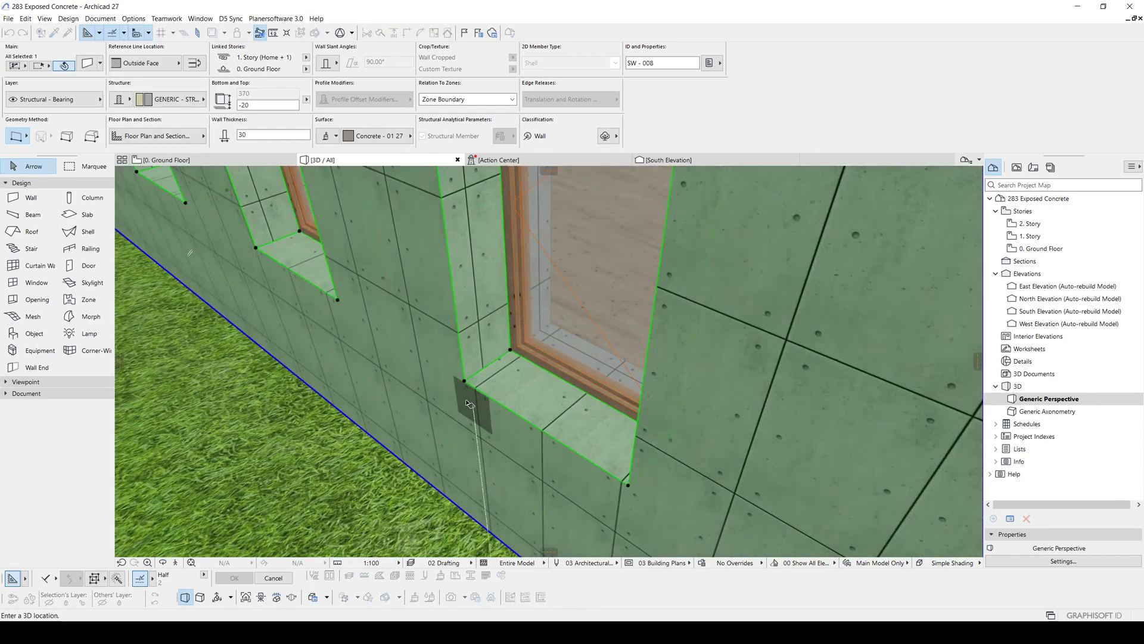
scroll(468, 403, up, 2)
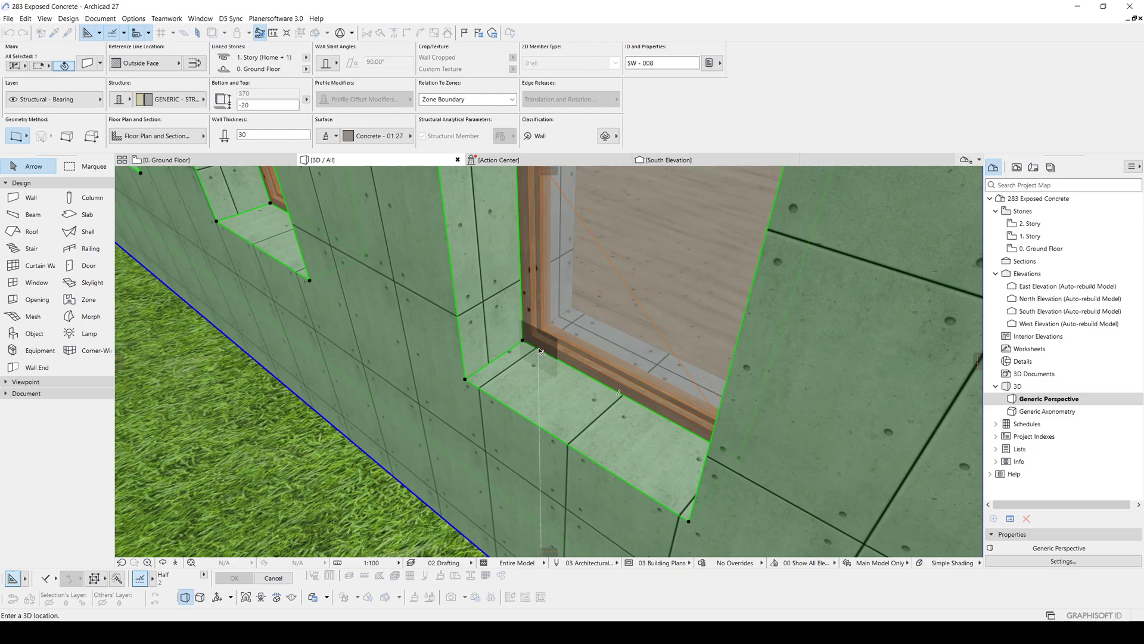
scroll(540, 351, down, 2)
scroll(554, 349, up, 2)
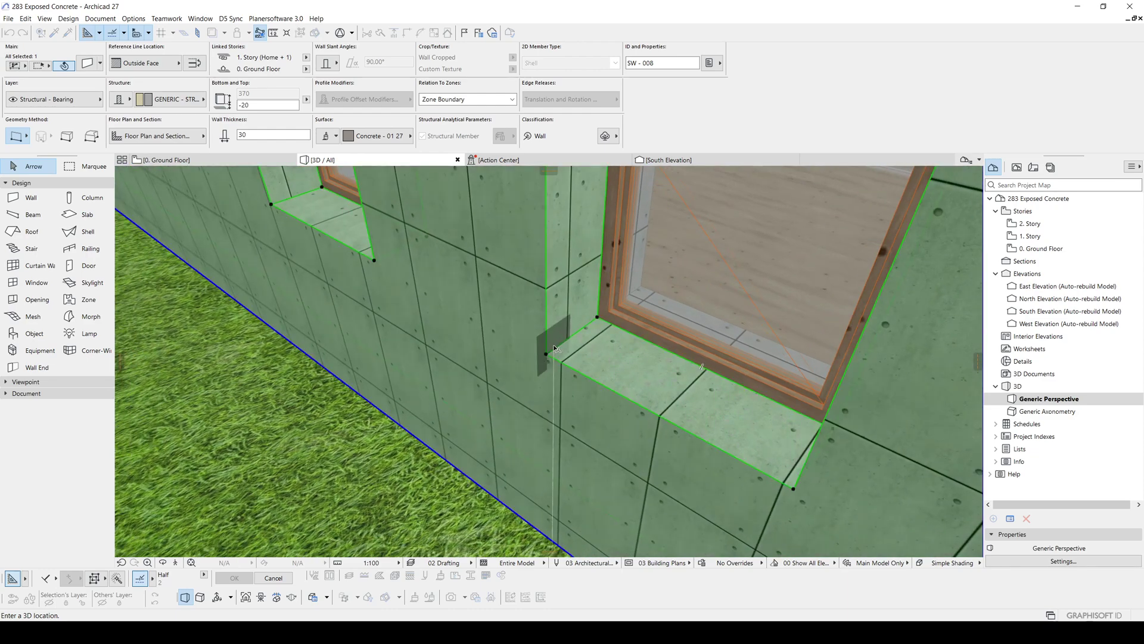
scroll(554, 349, down, 2)
shift+middle_drag(555, 349, 662, 474)
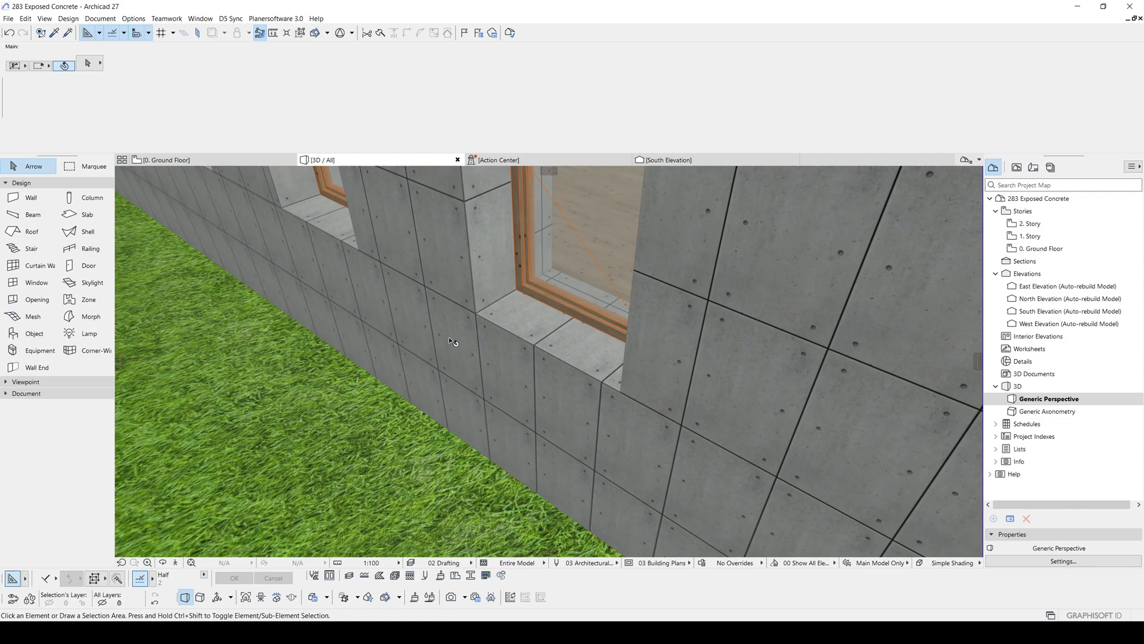
mouse_move(450, 341)
shift+middle_down()
mouse_move(581, 357)
mouse_move(592, 387)
mouse_move(671, 375)
mouse_move(376, 469)
mouse_move(739, 393)
mouse_move(629, 440)
shift+middle_up()
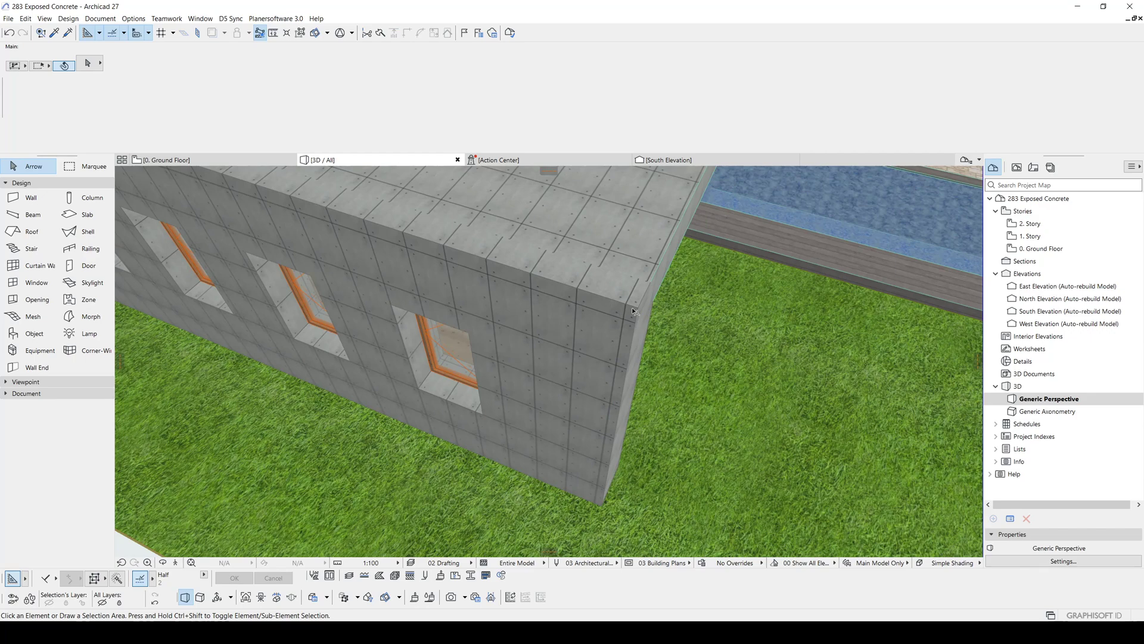
scroll(631, 307, up, 2)
scroll(638, 308, up, 1)
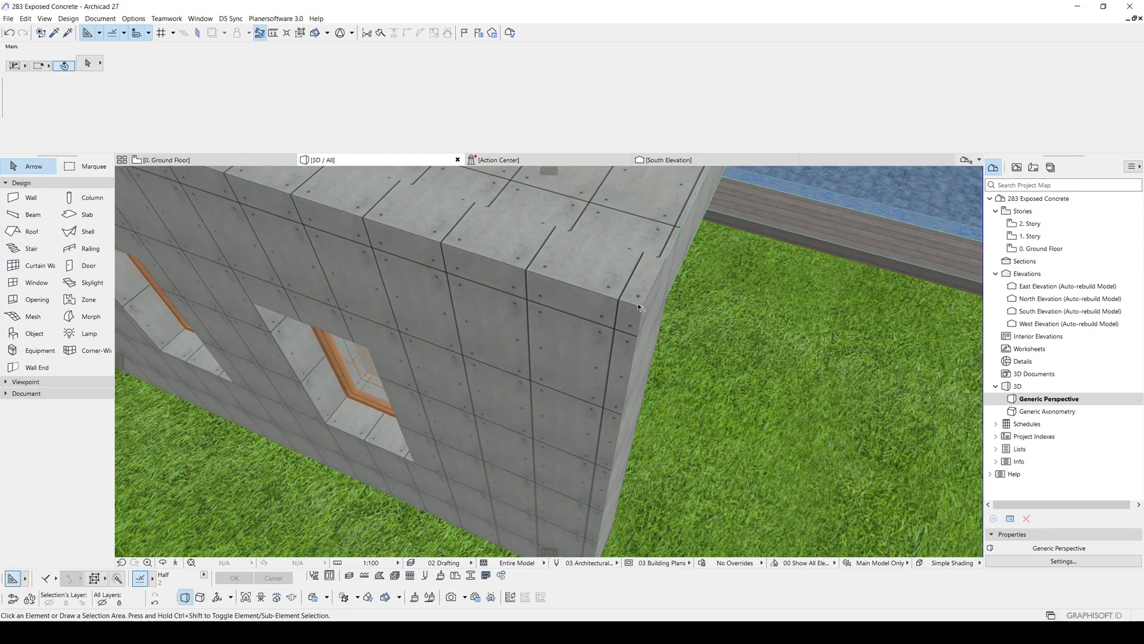
Set the long side wall's 3D texture origin at the building corner via Align 3D Texture
mouse_move(637, 302)
shift+middle_down()
mouse_move(418, 360)
mouse_move(505, 355)
shift+middle_up()
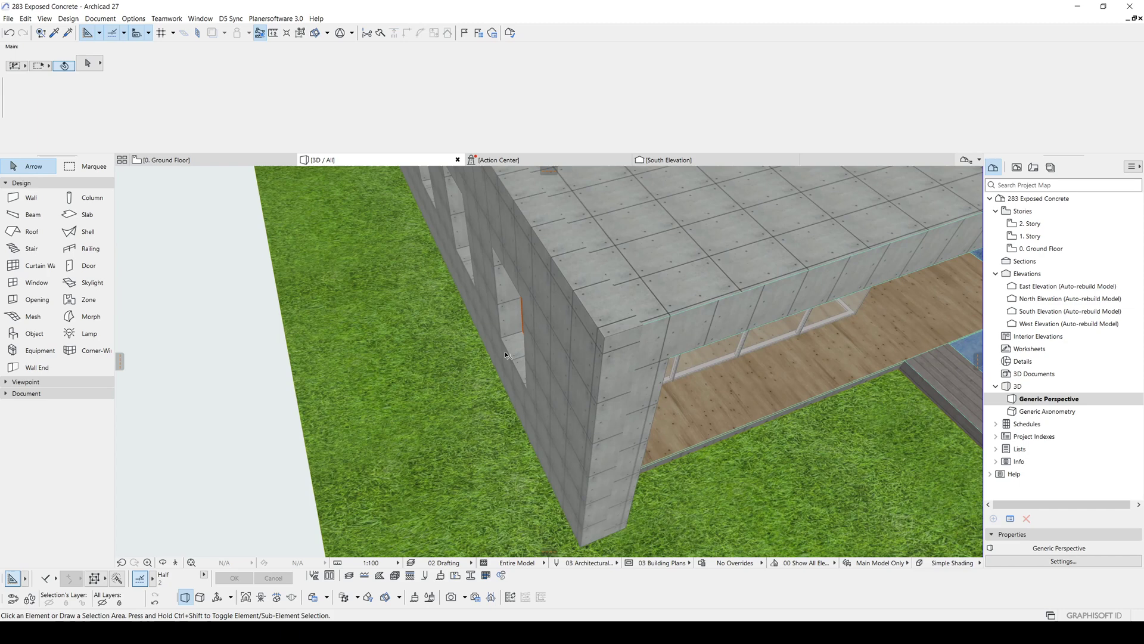
shift+middle_drag(617, 320, 602, 314)
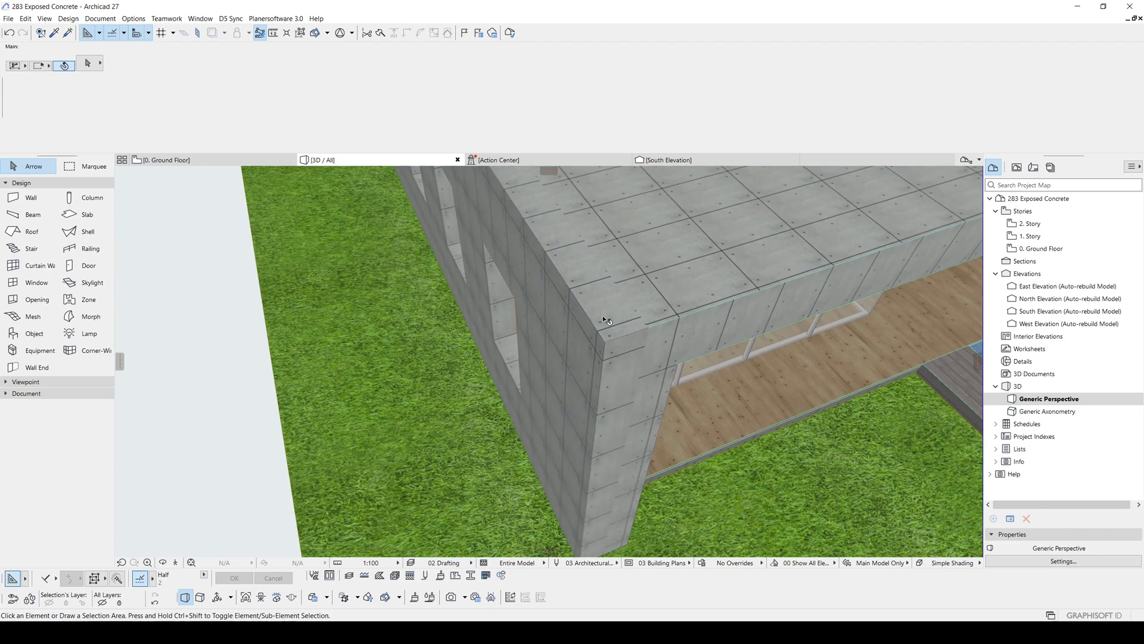
click(603, 316)
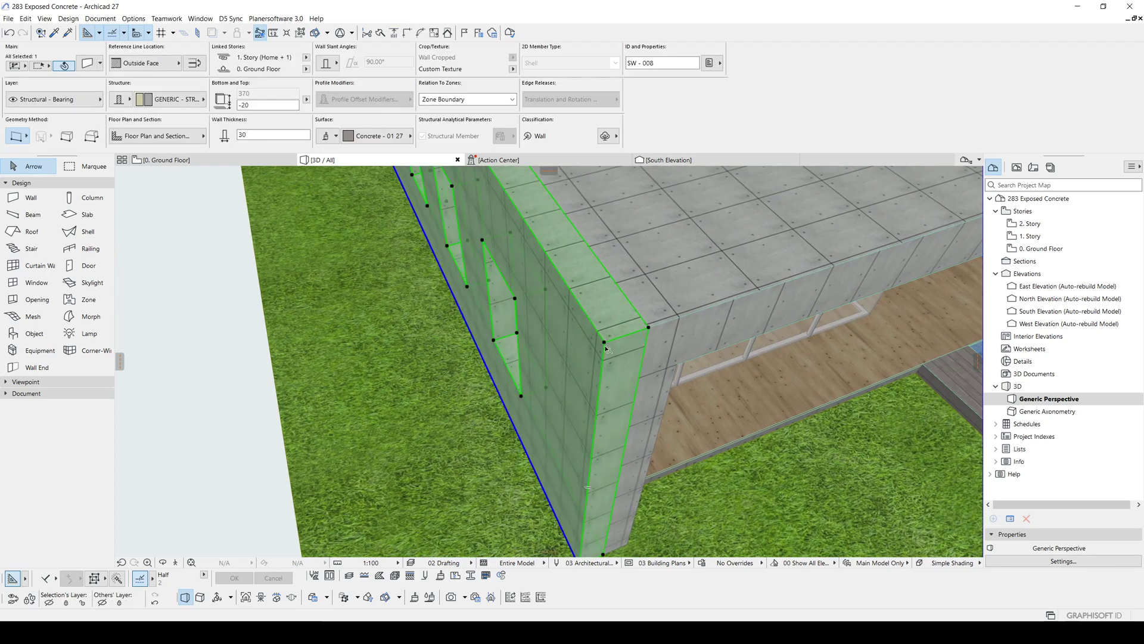
click(100, 18)
mouse_move(124, 224)
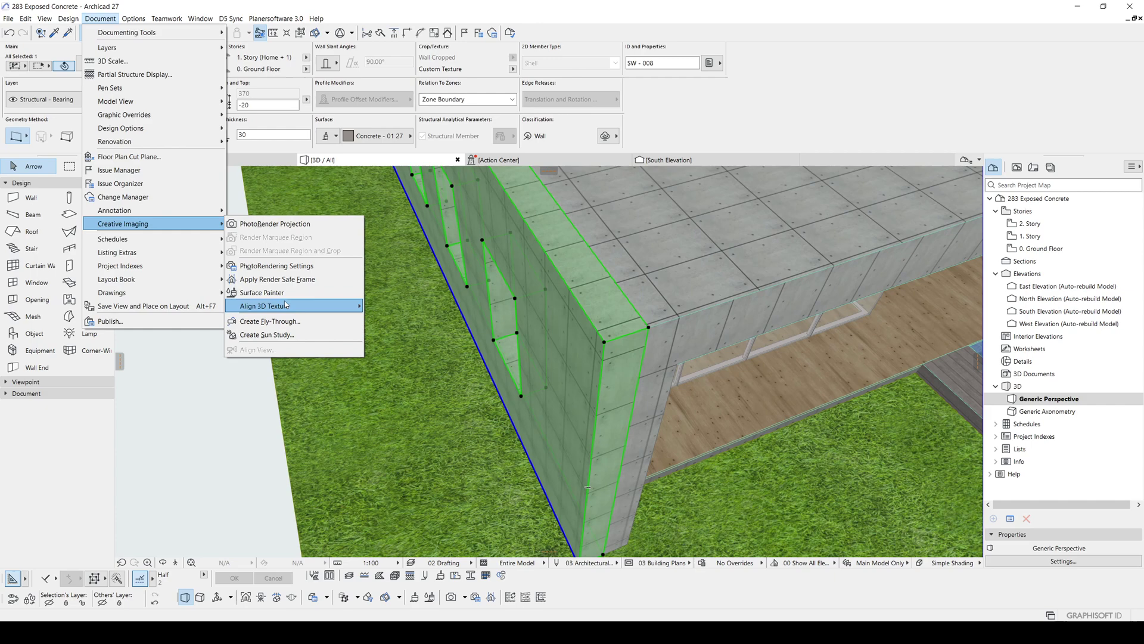
click(412, 306)
click(647, 328)
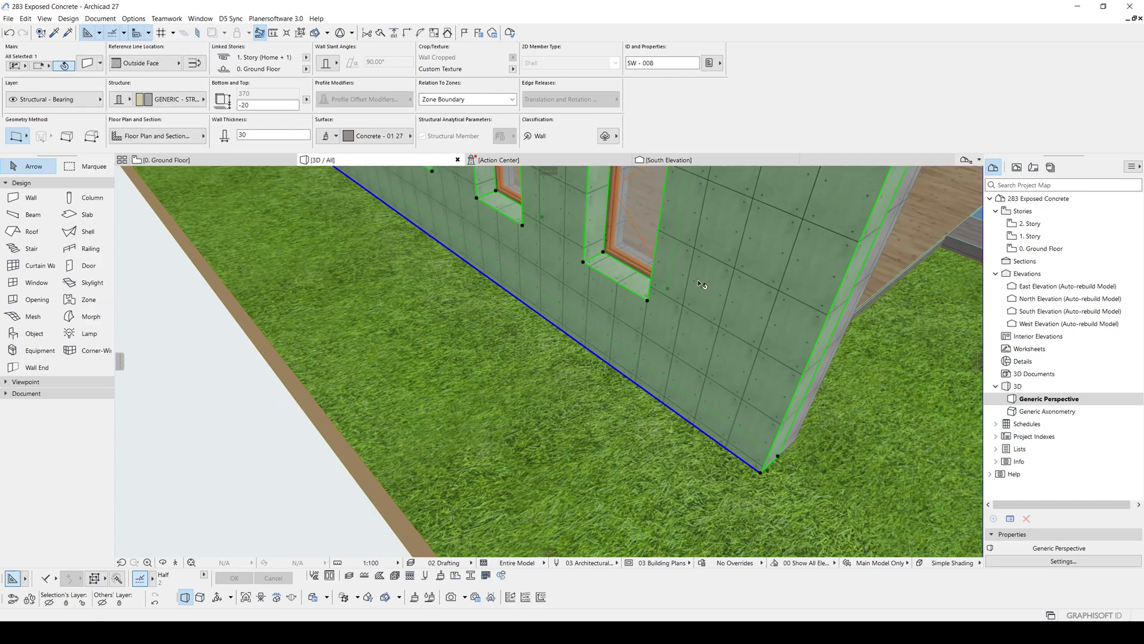
scroll(702, 284, down, 5)
key(Escape)
mouse_move(534, 352)
shift+middle_down()
mouse_move(593, 266)
mouse_move(537, 272)
shift+middle_up()
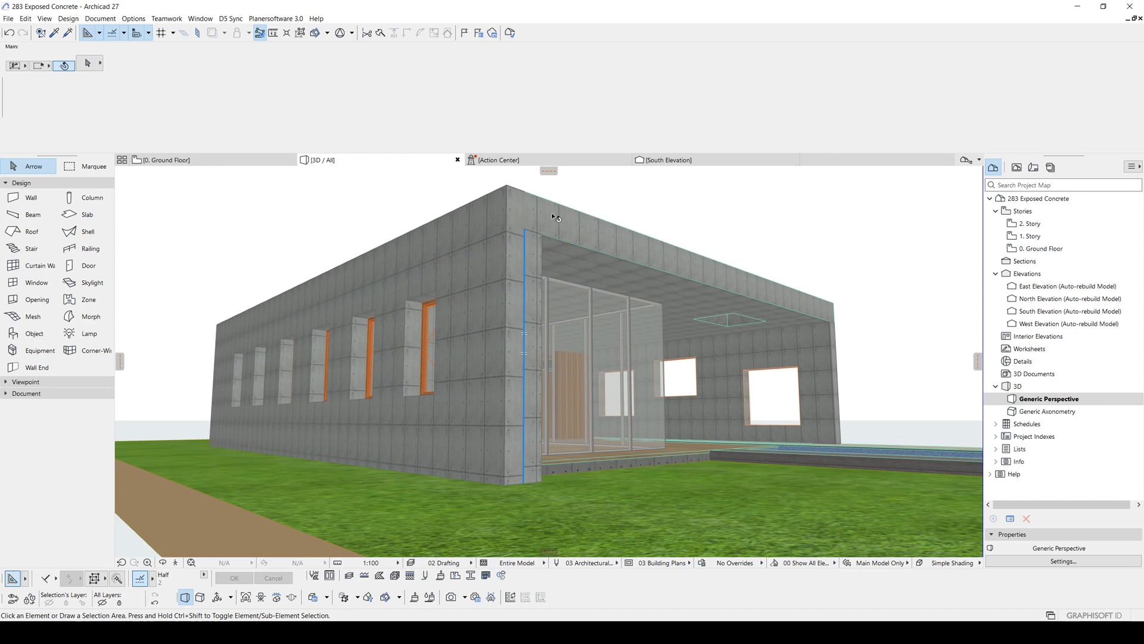
scroll(552, 217, up, 2)
scroll(566, 217, up, 3)
Orbit up over the roof and select the concrete roof slab
shift+middle_drag(533, 268, 384, 317)
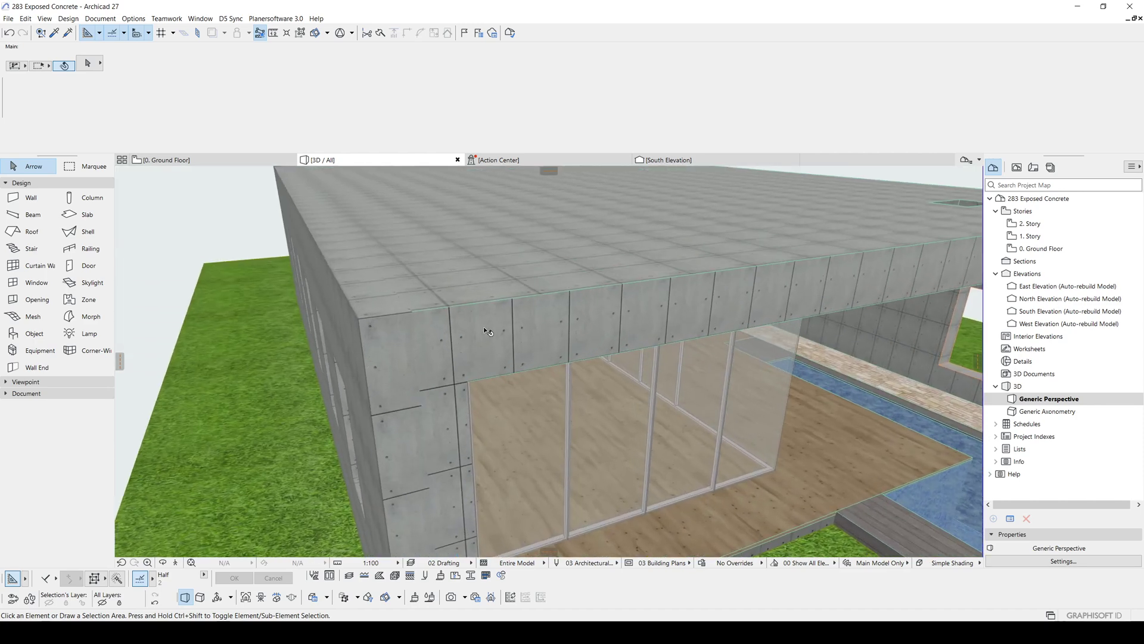
click(469, 339)
scroll(490, 350, up, 1)
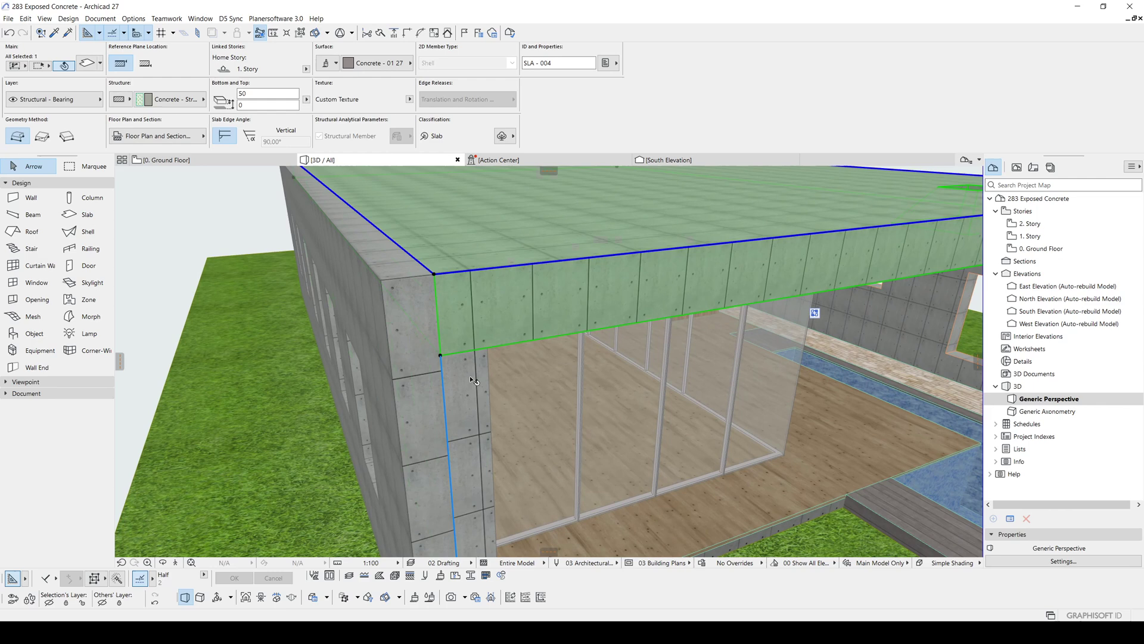
scroll(470, 375, up, 2)
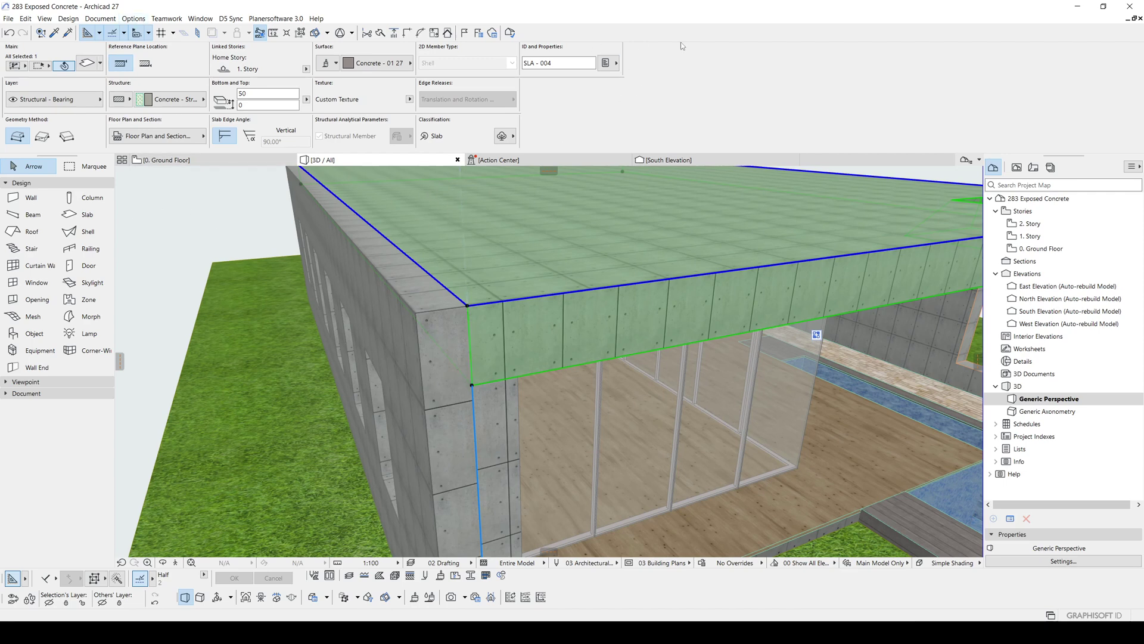
Show the 3D Visualization toolbar over the view and head into the Options menu
right_click(627, 28)
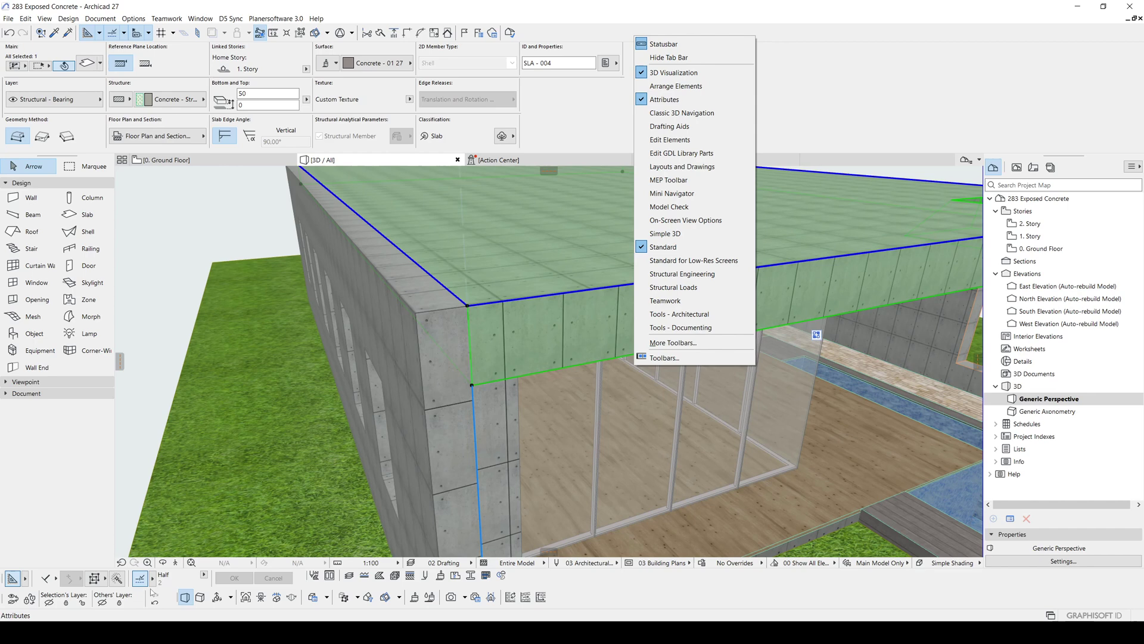
click(665, 100)
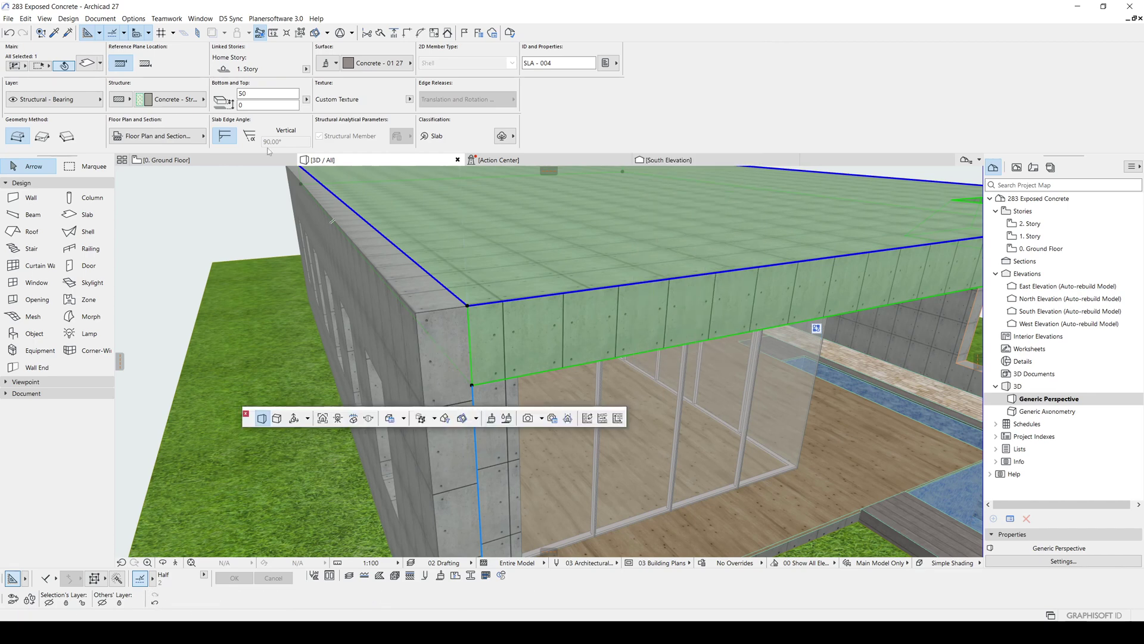
click(133, 18)
mouse_move(161, 216)
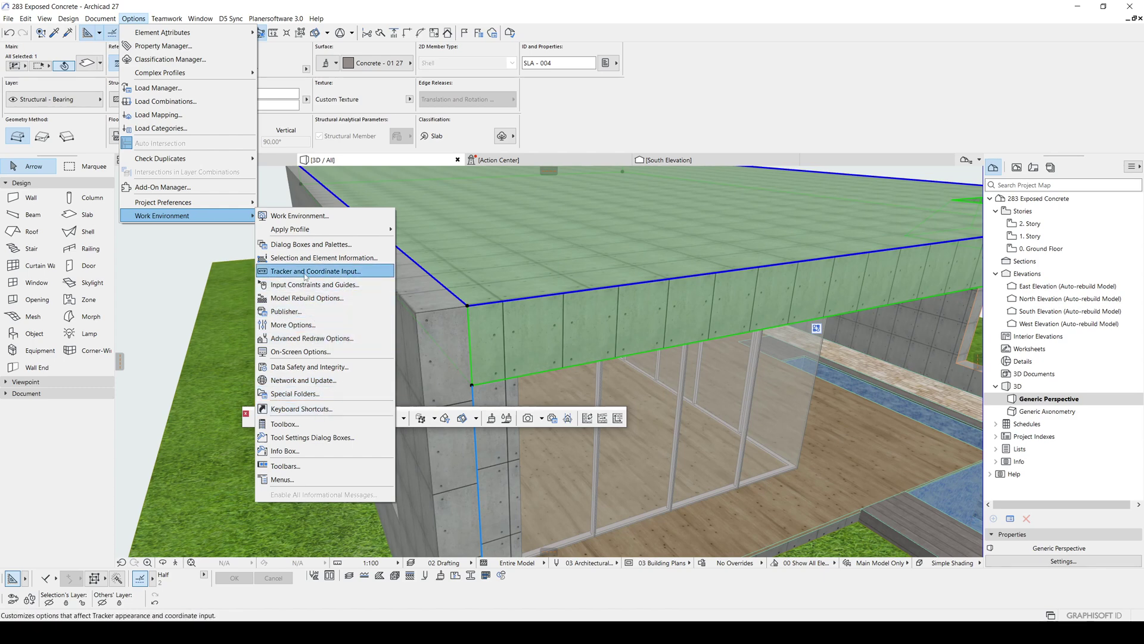
In Work Environment > Toolbars, search 'set' and add Set Origin to the 3D Visualization toolbar
click(301, 466)
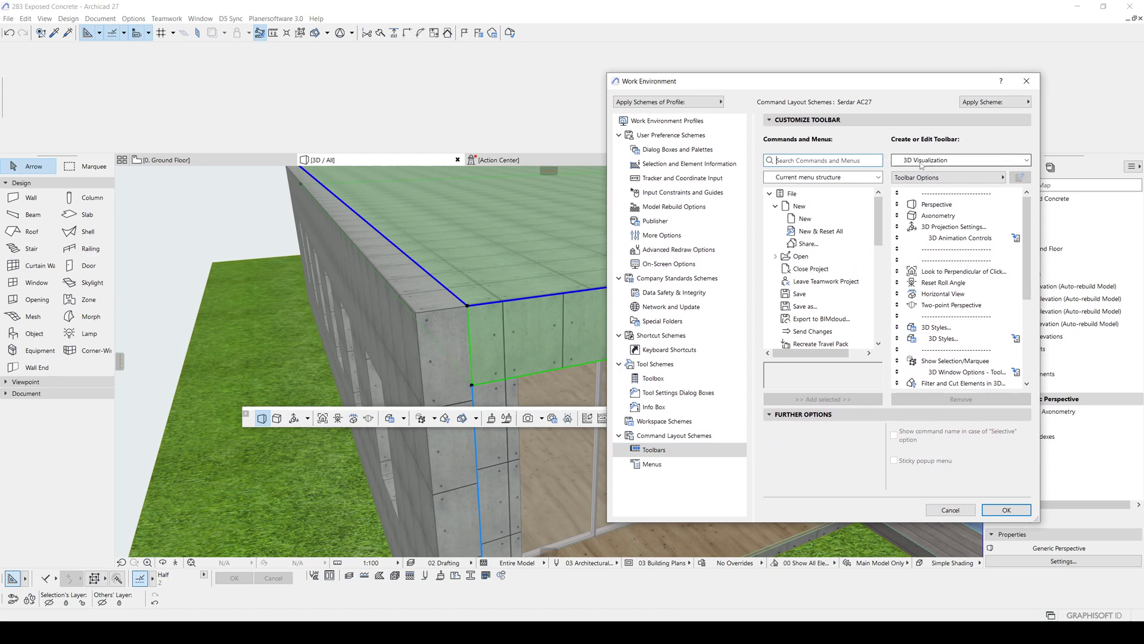
click(1025, 167)
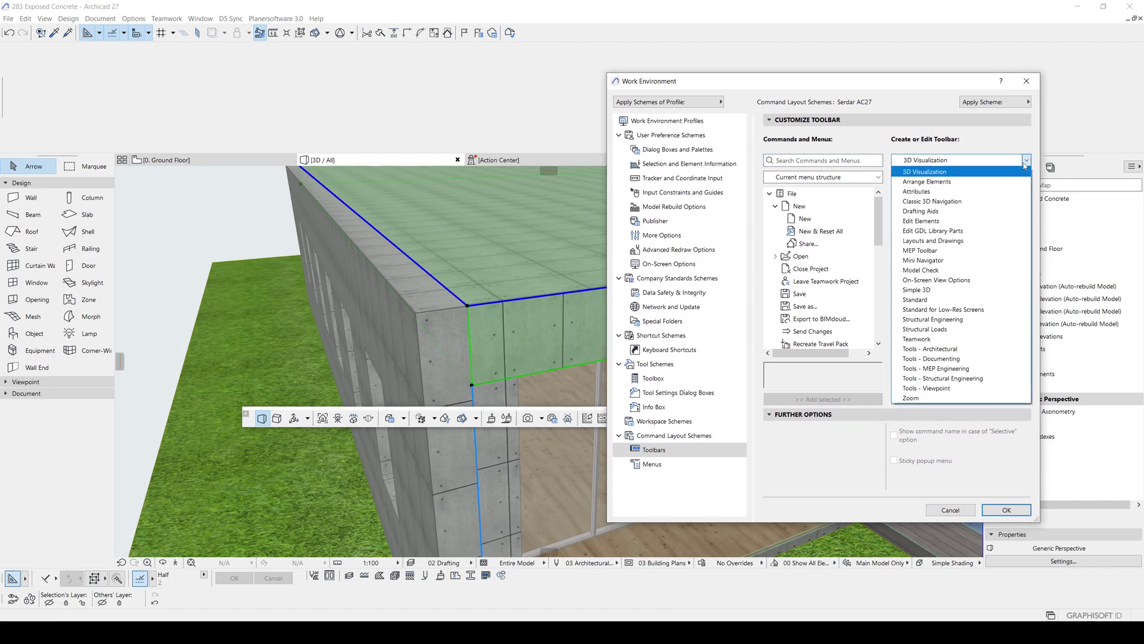
scroll(1028, 240, down, 2)
scroll(1028, 240, up, 2)
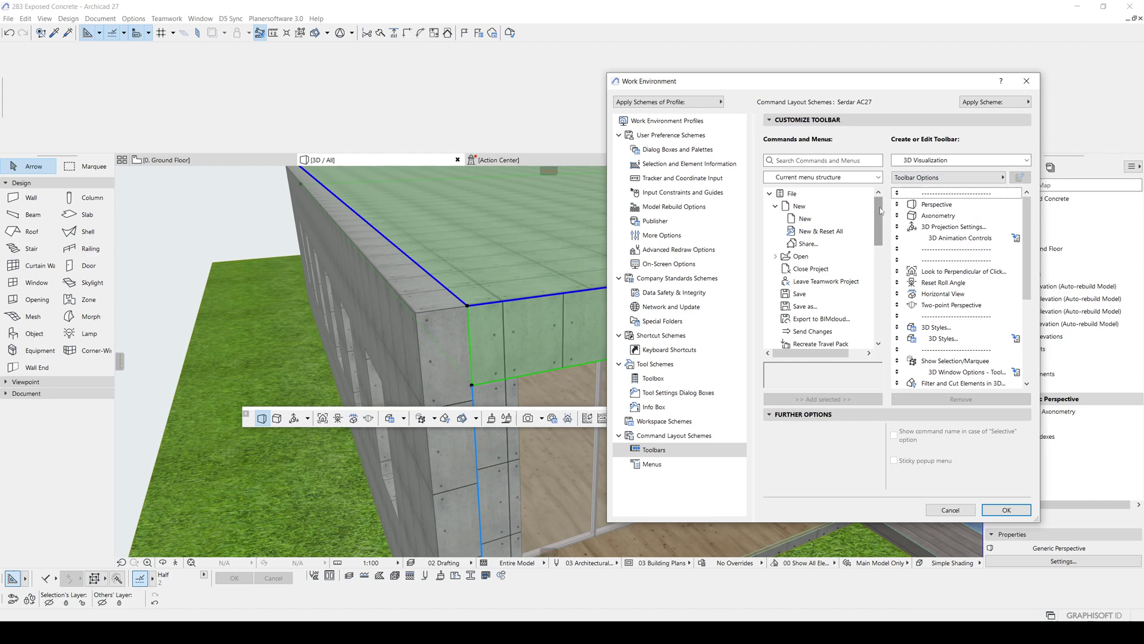
click(828, 177)
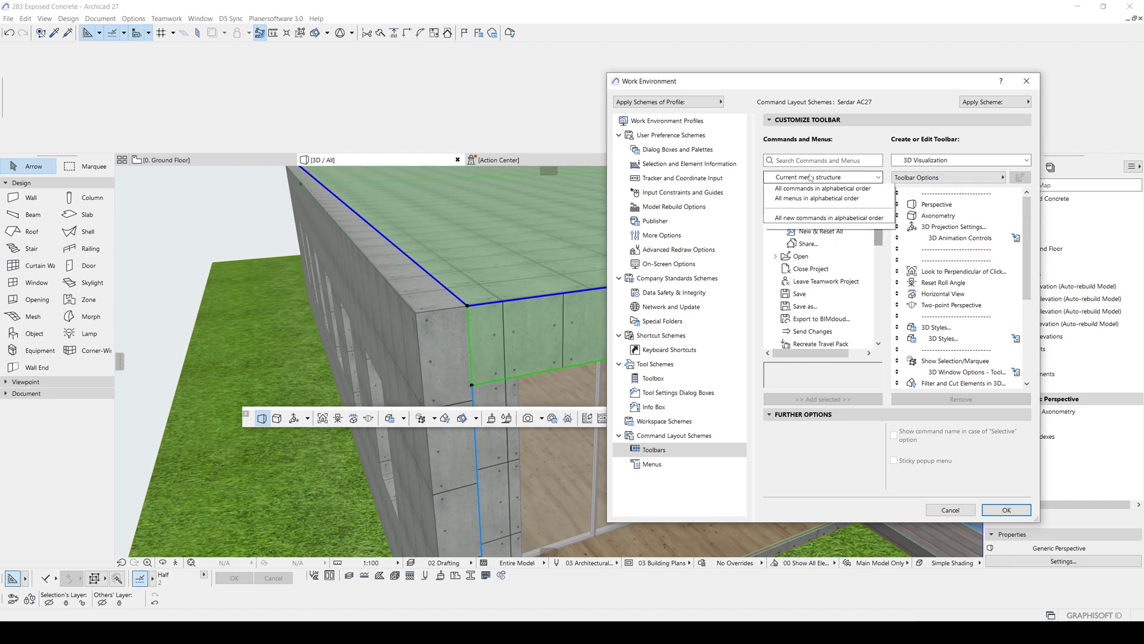
click(804, 160)
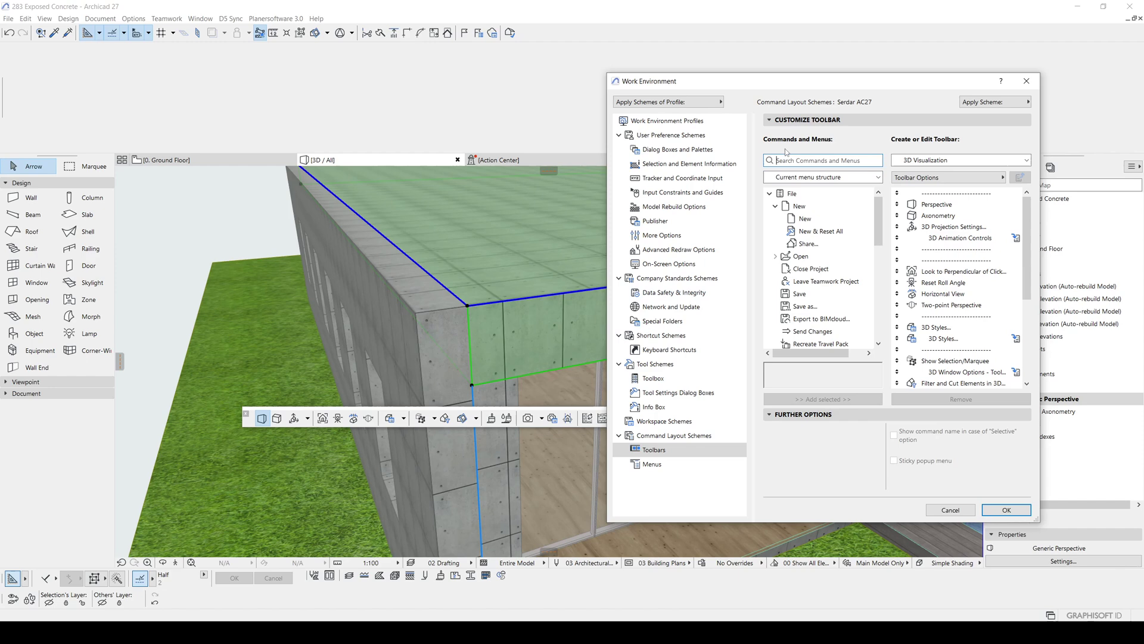
text(set)
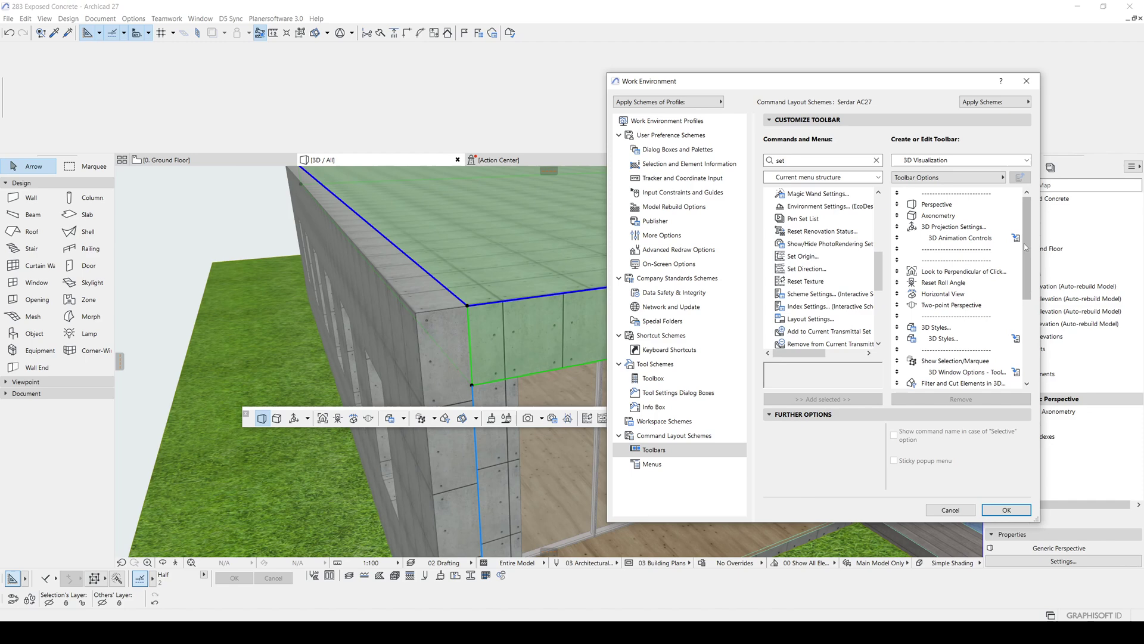
scroll(1024, 243, down, 5)
drag(803, 256, 941, 363)
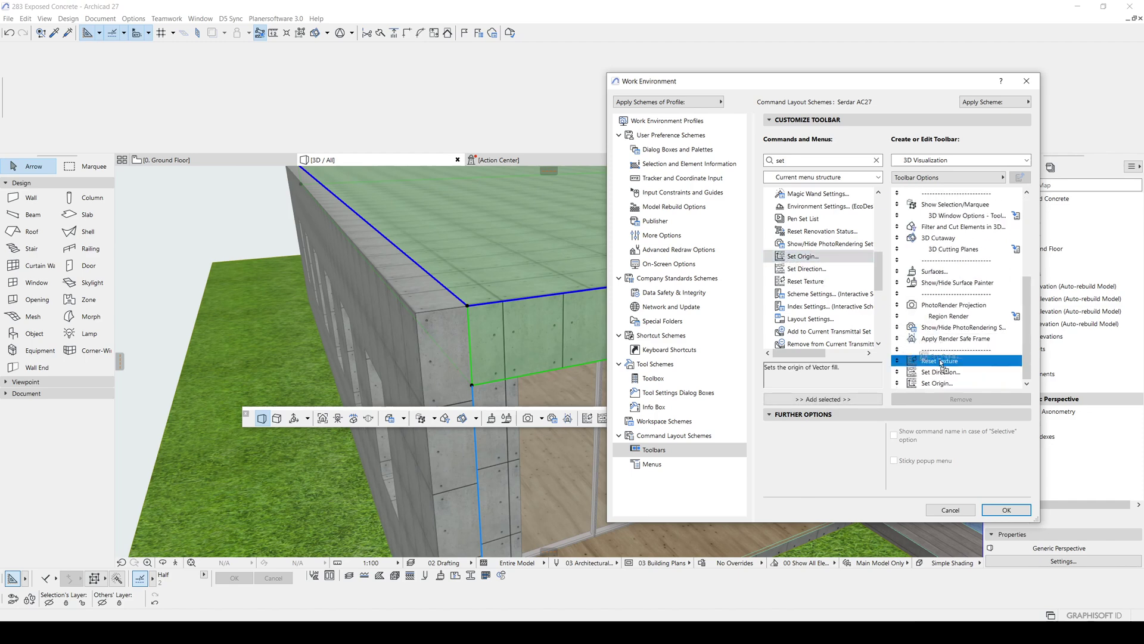
drag(941, 364, 942, 367)
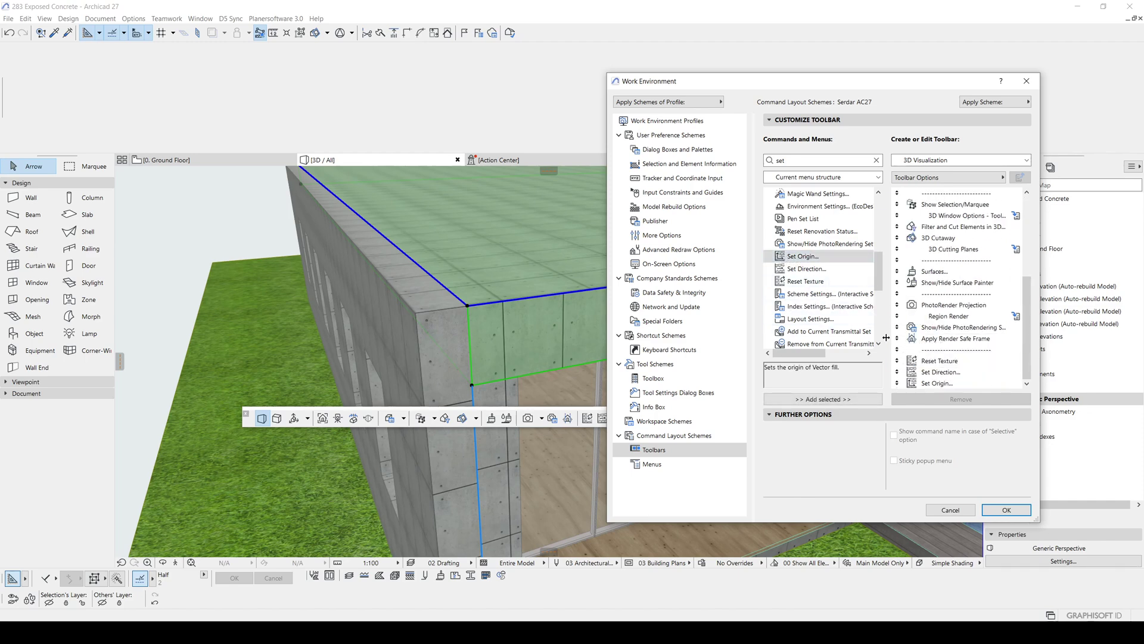
click(1020, 333)
click(1008, 509)
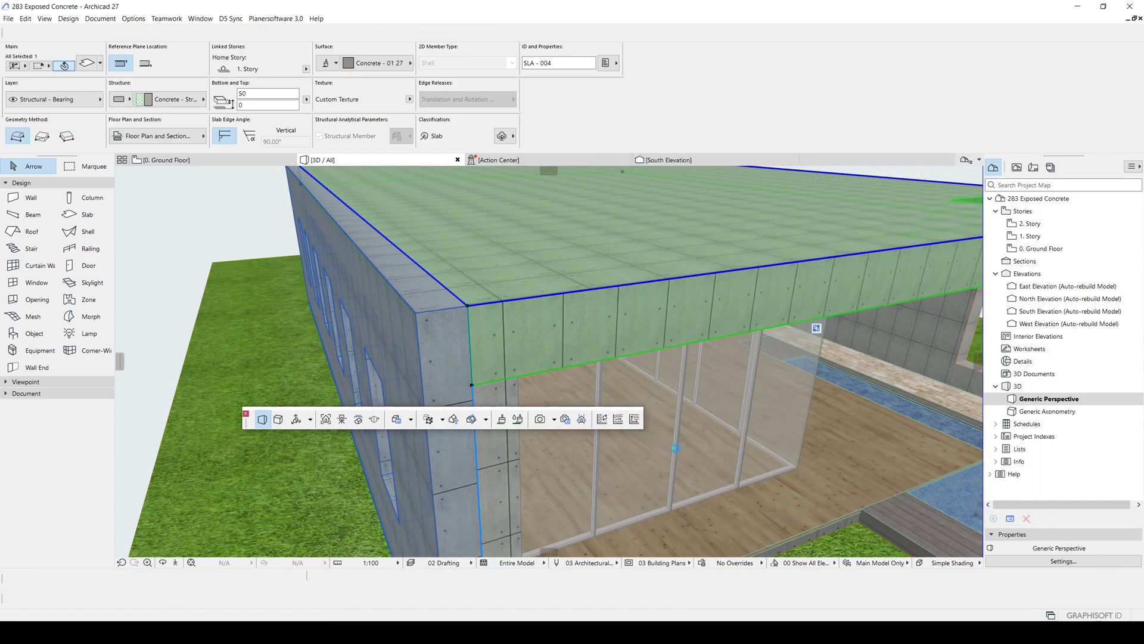
Dock the floating 3D Visualization toolbar at the bottom and orbit toward the roof corner
mouse_move(251, 423)
mouse_down()
mouse_move(277, 325)
mouse_move(308, 337)
mouse_move(313, 350)
mouse_move(238, 386)
mouse_move(218, 412)
mouse_move(250, 487)
mouse_move(162, 533)
mouse_move(163, 572)
mouse_move(205, 560)
mouse_move(448, 569)
mouse_move(448, 590)
mouse_up()
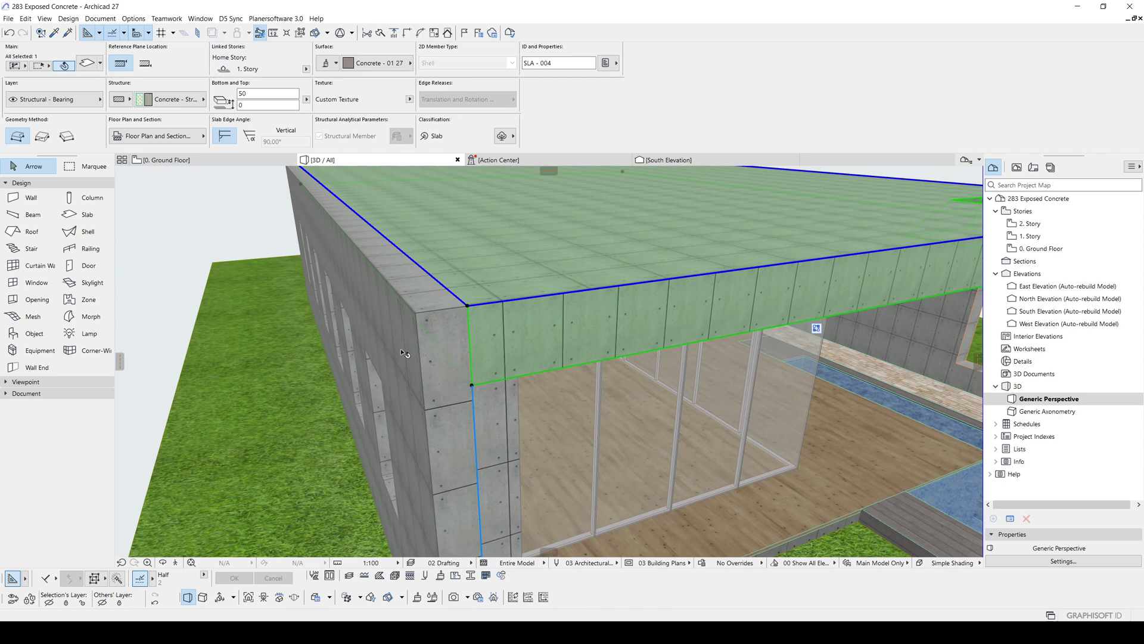
scroll(490, 451, up, 1)
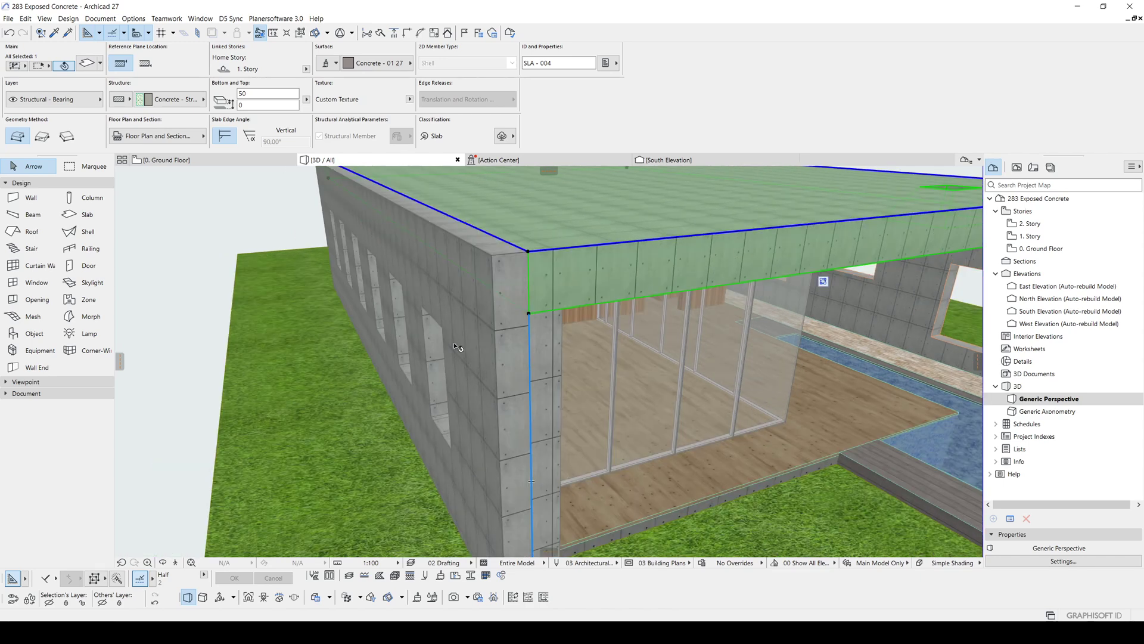
shift+middle_drag(471, 355, 231, 104)
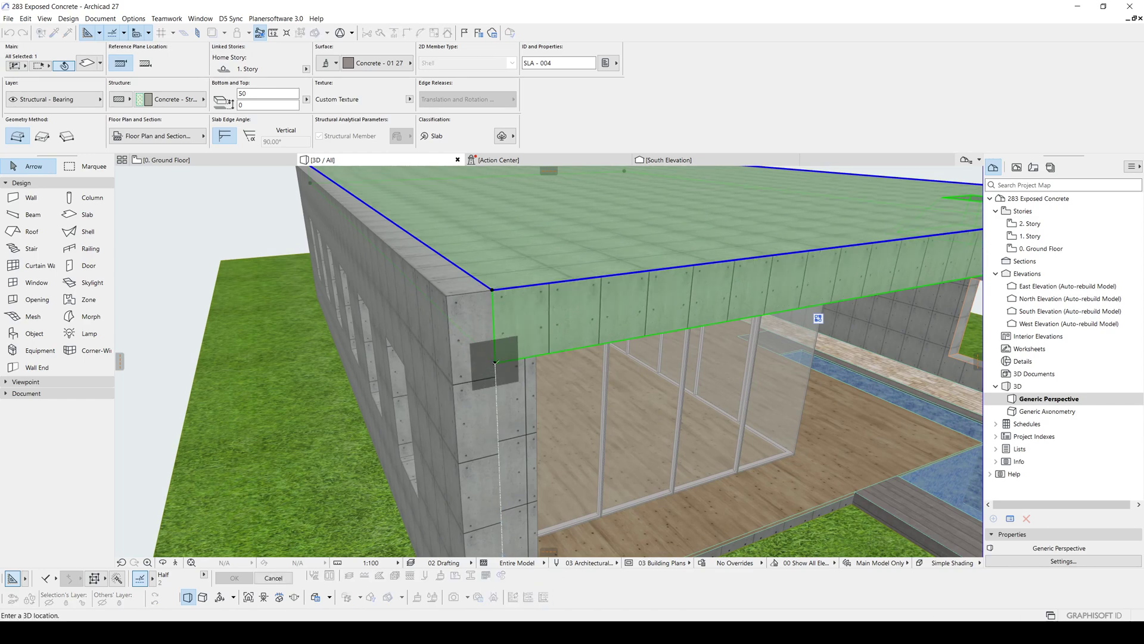
key(Escape)
scroll(480, 358, up, 2)
scroll(479, 357, down, 2)
click(522, 295)
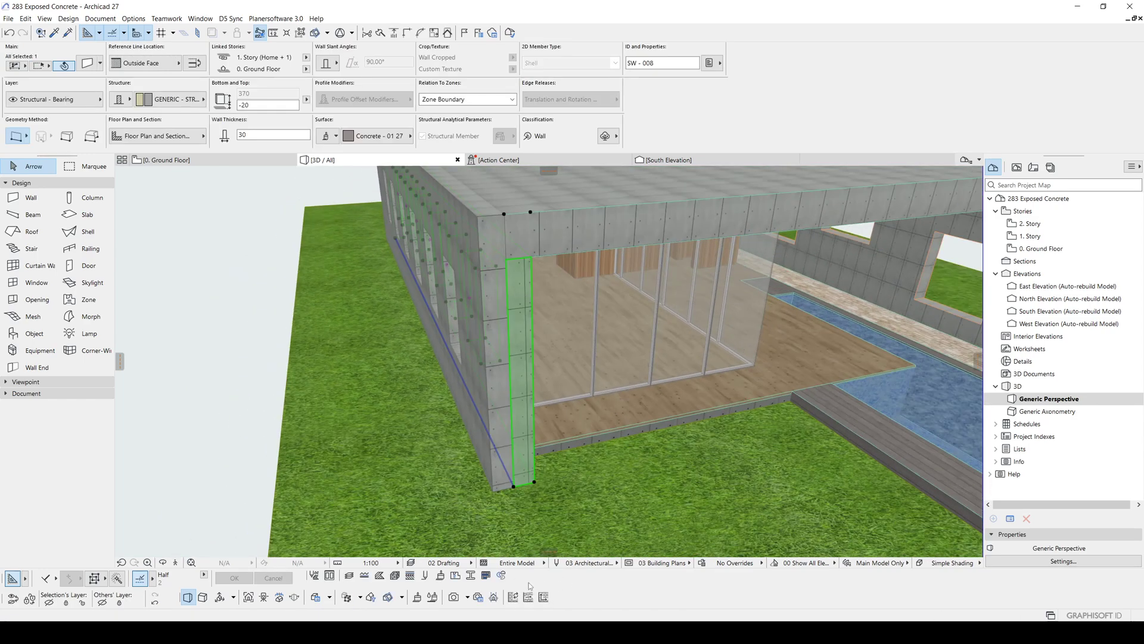
click(542, 596)
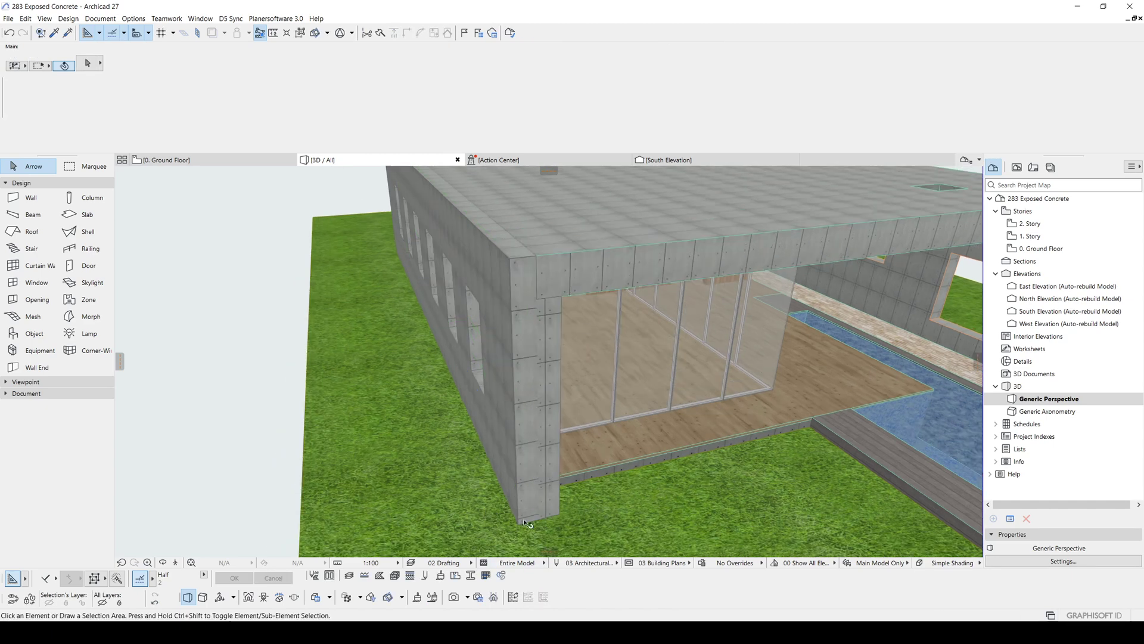
click(516, 447)
shift+click(550, 347)
shift+click(634, 280)
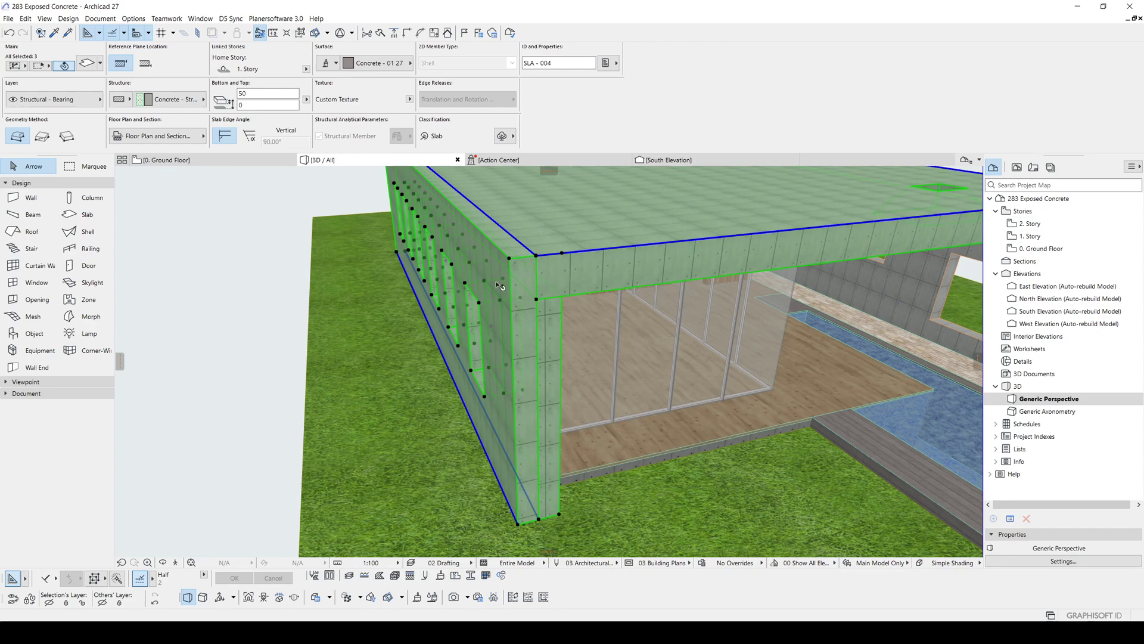
scroll(501, 286, up, 2)
click(543, 599)
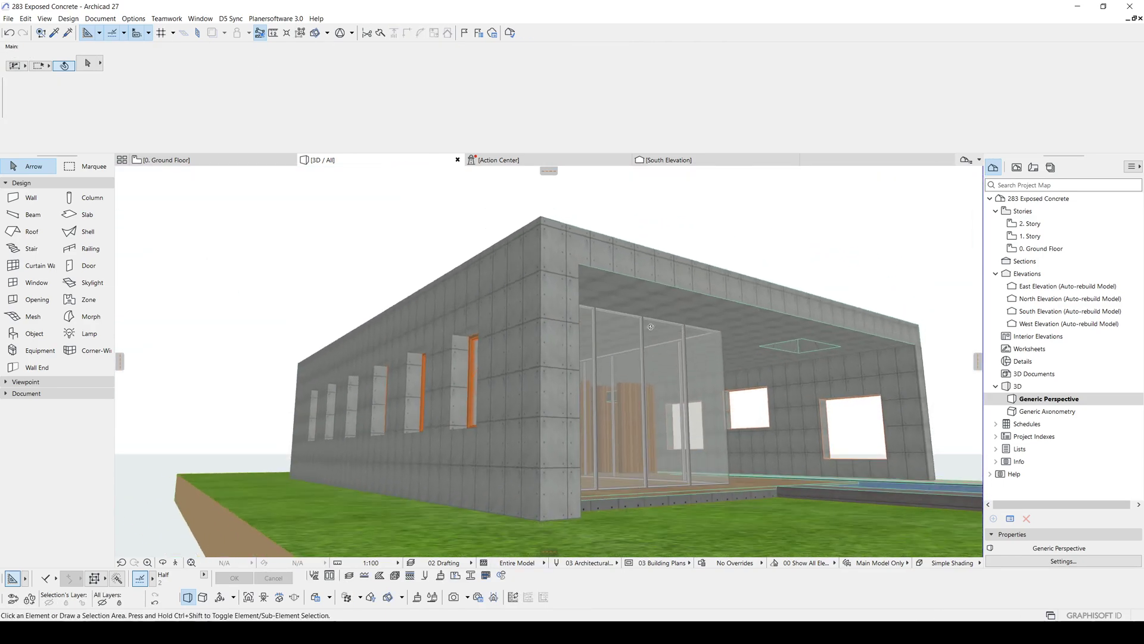
mouse_move(626, 340)
shift+middle_down()
mouse_move(667, 341)
mouse_move(525, 433)
shift+middle_up()
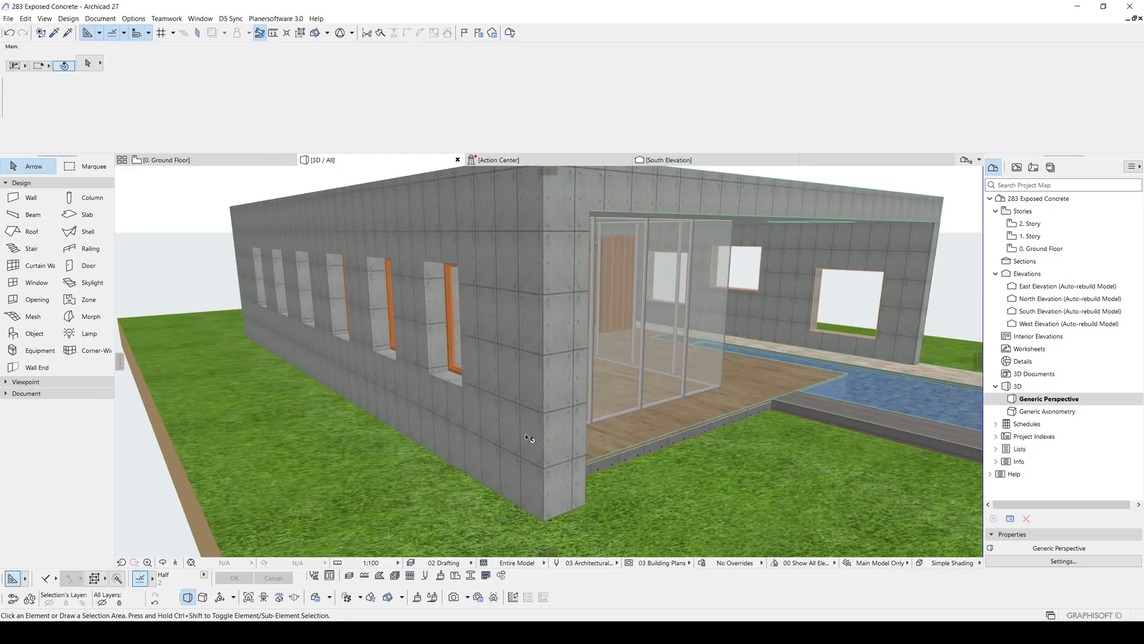
scroll(569, 464, up, 3)
shift+middle_drag(569, 465, 545, 462)
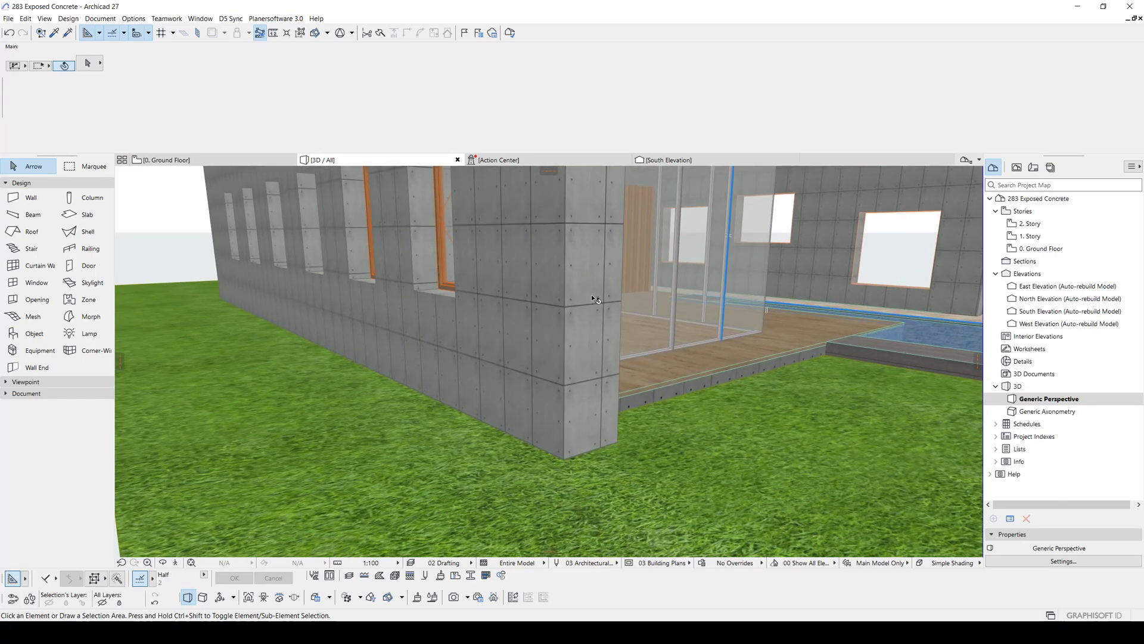
scroll(594, 298, down, 3)
shift+middle_drag(591, 416, 599, 269)
scroll(599, 268, up, 3)
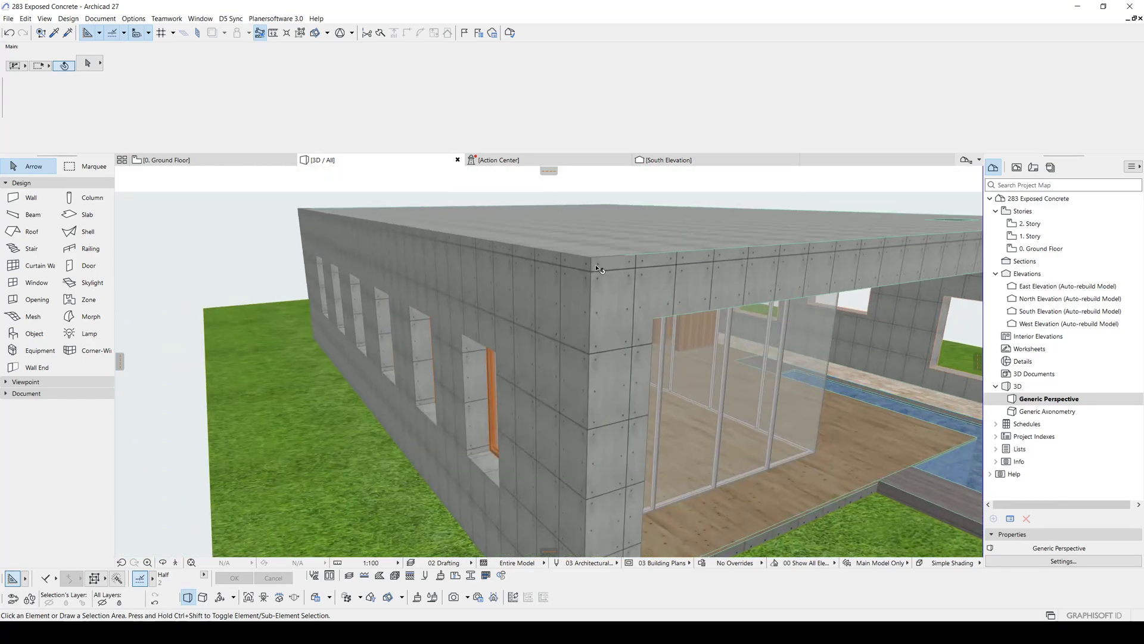
scroll(599, 268, up, 2)
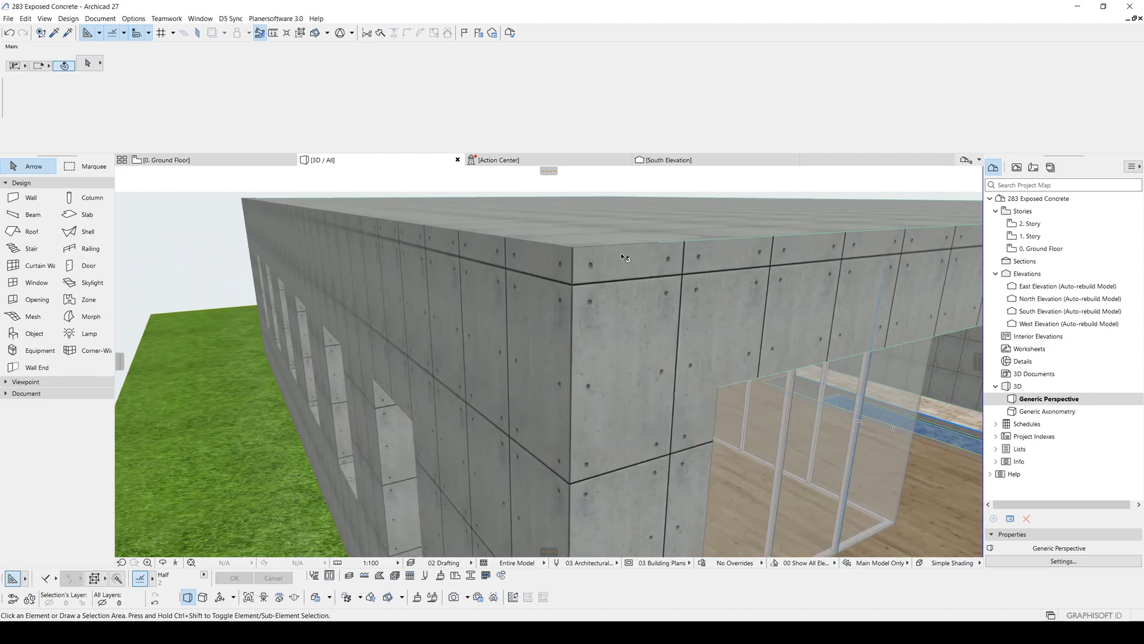
scroll(623, 258, up, 1)
Inspect the long concrete wall and orbit to view its facade corner clearly
key(m)
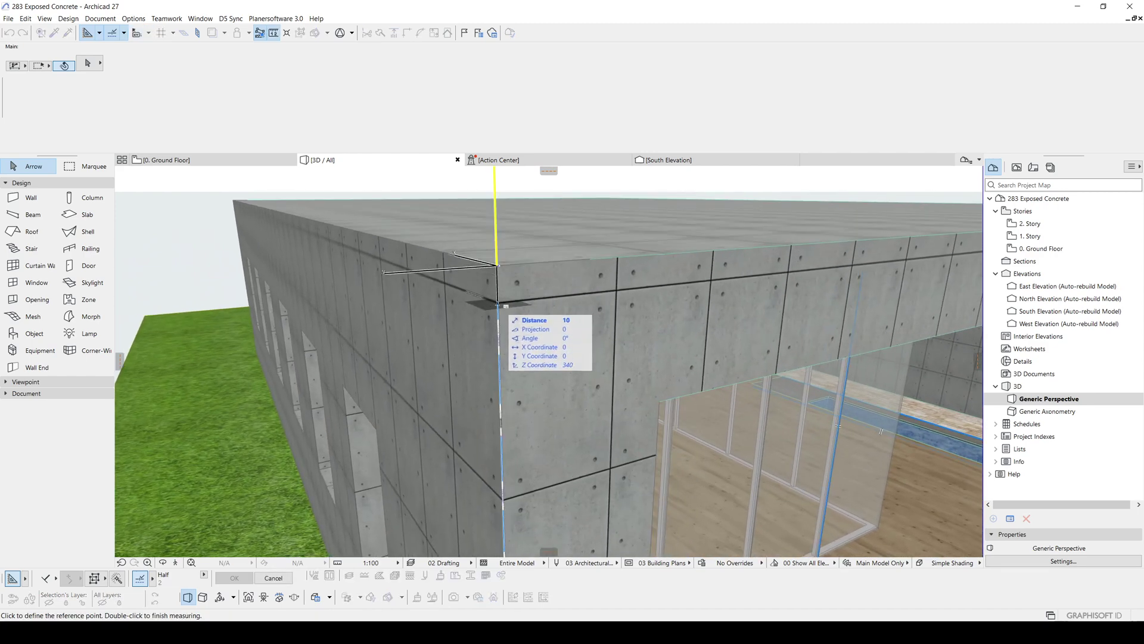
key(Escape)
scroll(549, 292, down, 2)
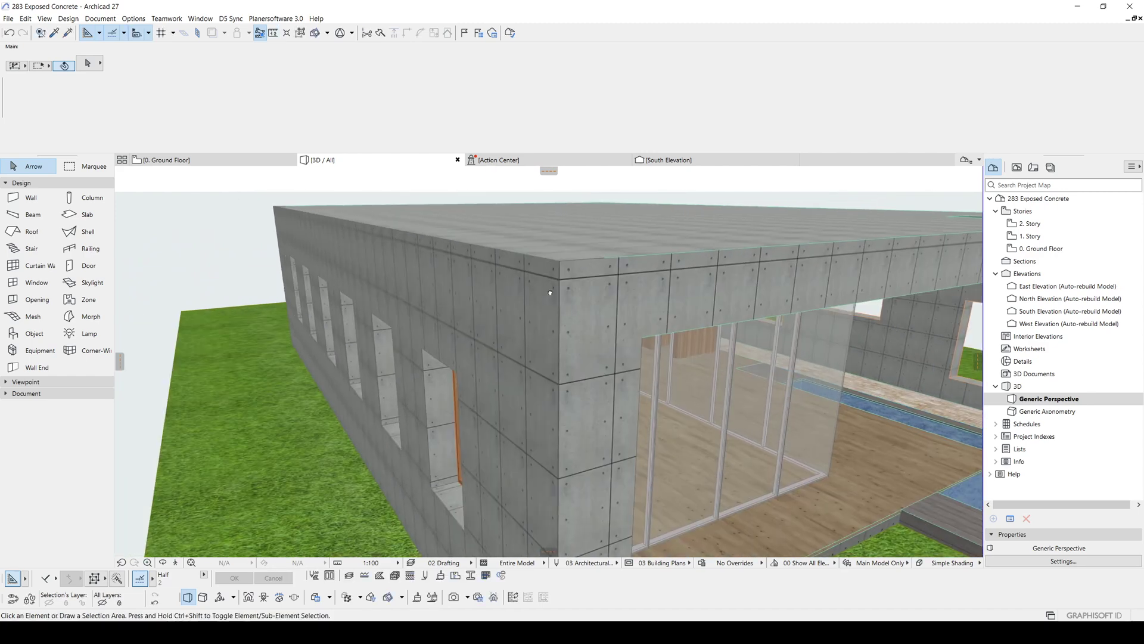
scroll(550, 292, down, 2)
click(538, 315)
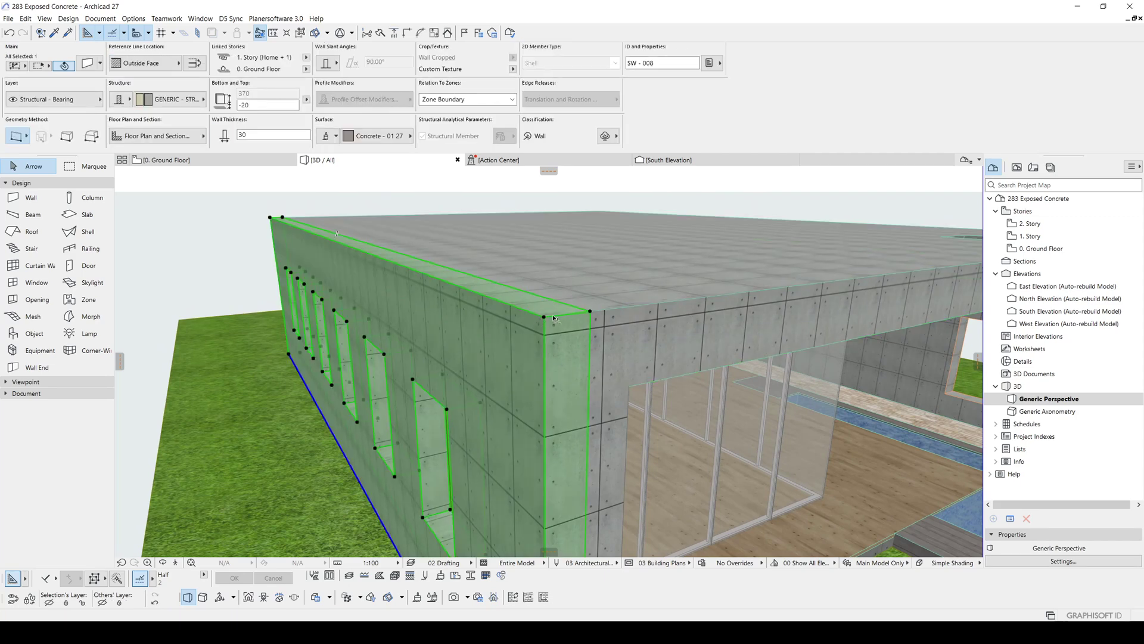
key(Escape)
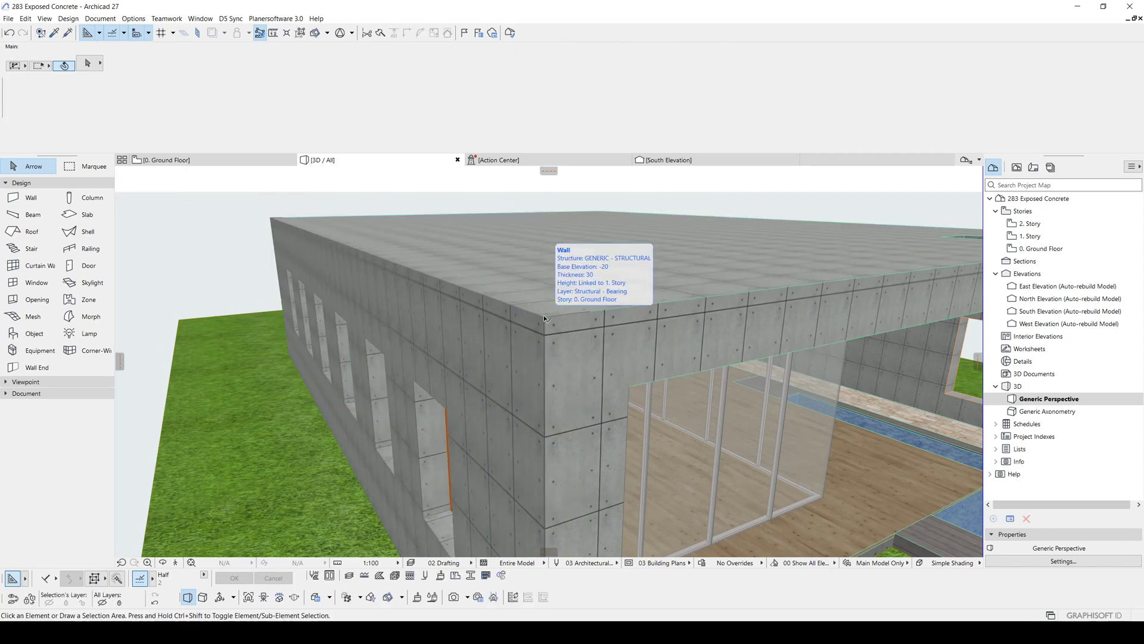
shift+middle_drag(544, 317, 597, 236)
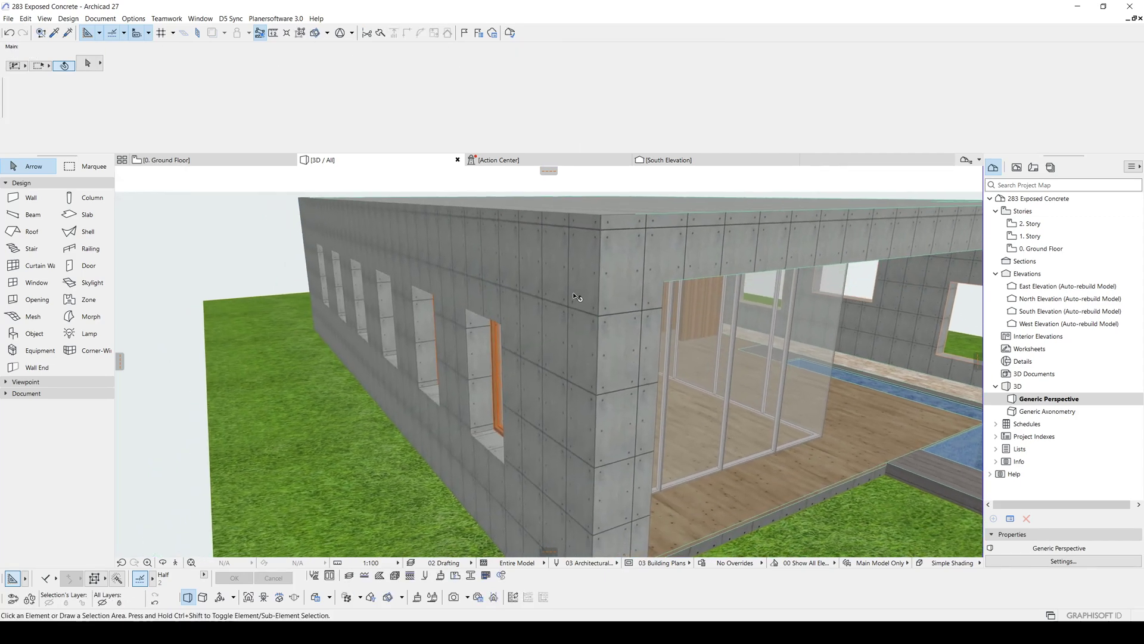
mouse_move(573, 293)
shift+middle_down()
mouse_move(553, 252)
mouse_move(589, 270)
mouse_move(626, 375)
shift+middle_up()
Measure from the wall's bottom corner up to 1. Story, reading 370
key(m)
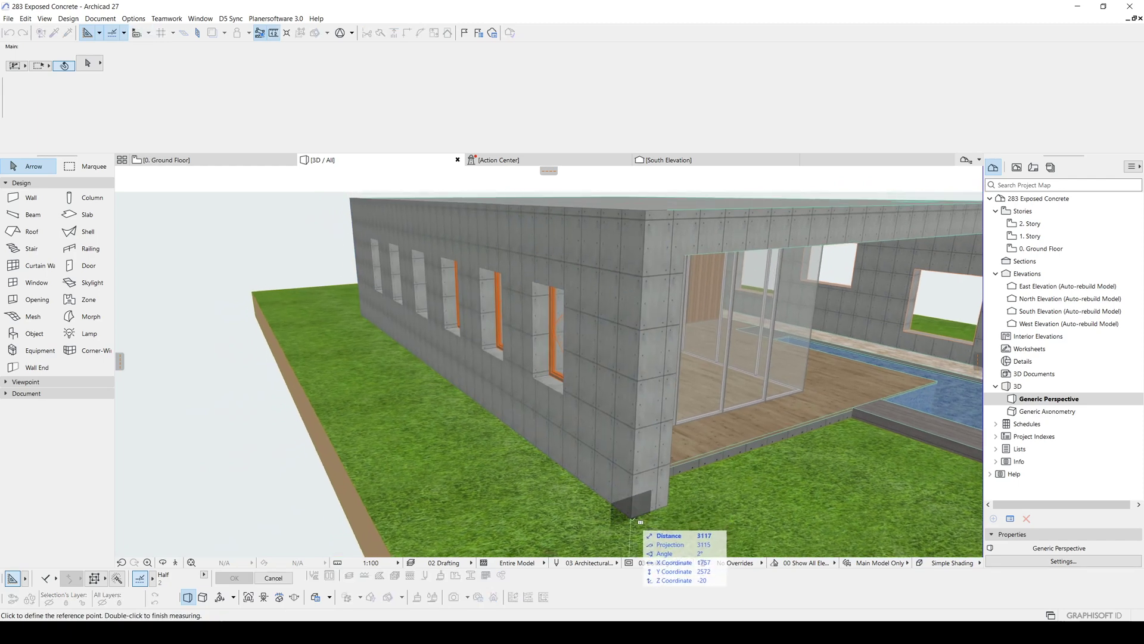
click(631, 516)
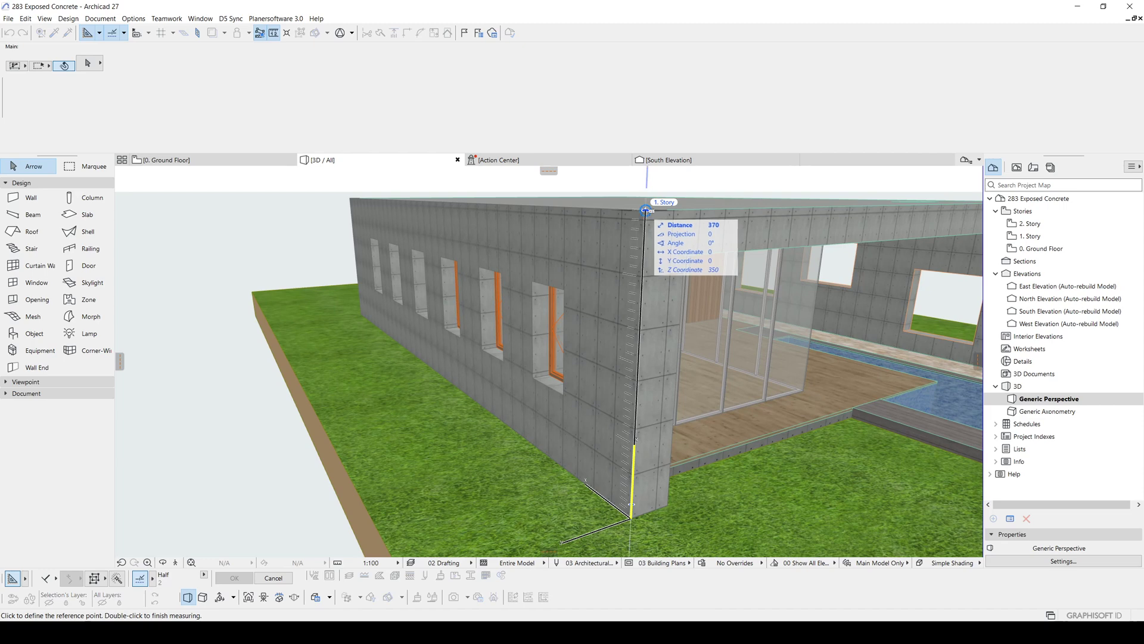
Divide 370 by 6 in Calculator to get 61.67, copy the result and close it
key(XF86Calculator)
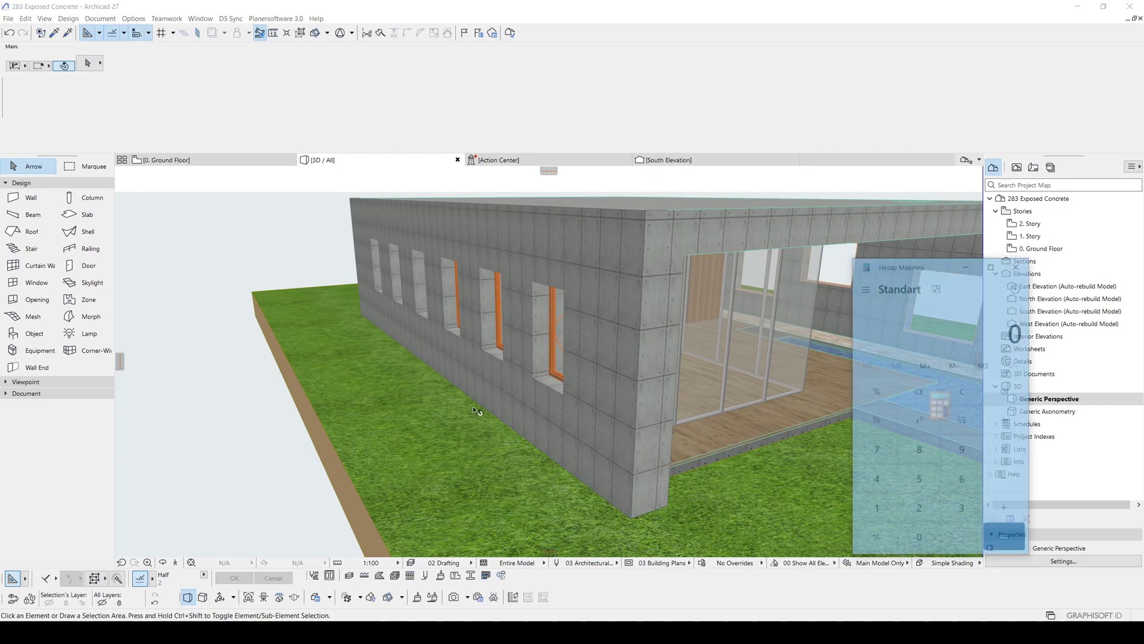
text(370)
mouse_move(903, 263)
mouse_down()
mouse_move(240, 188)
mouse_move(207, 196)
mouse_up()
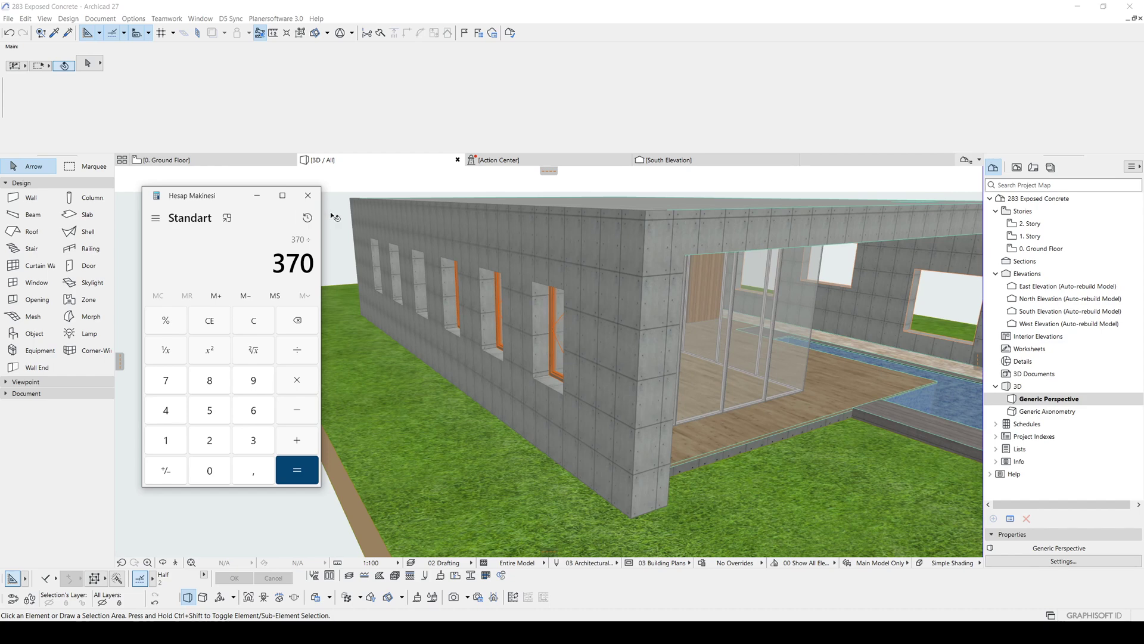
drag(201, 199, 193, 205)
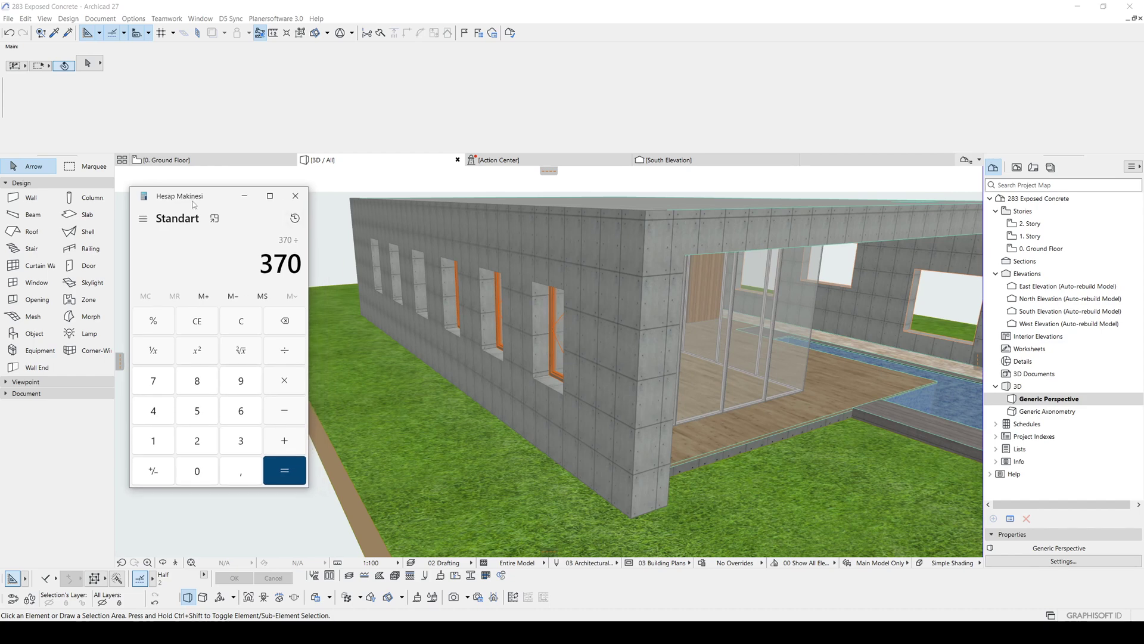
click(241, 410)
click(284, 470)
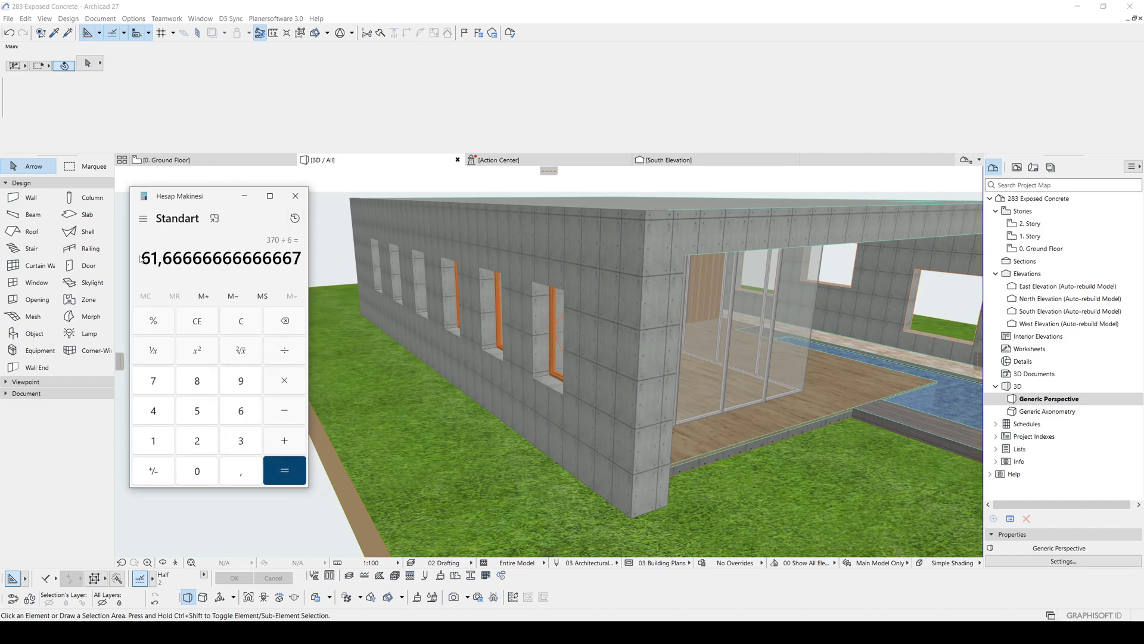
drag(142, 257, 263, 258)
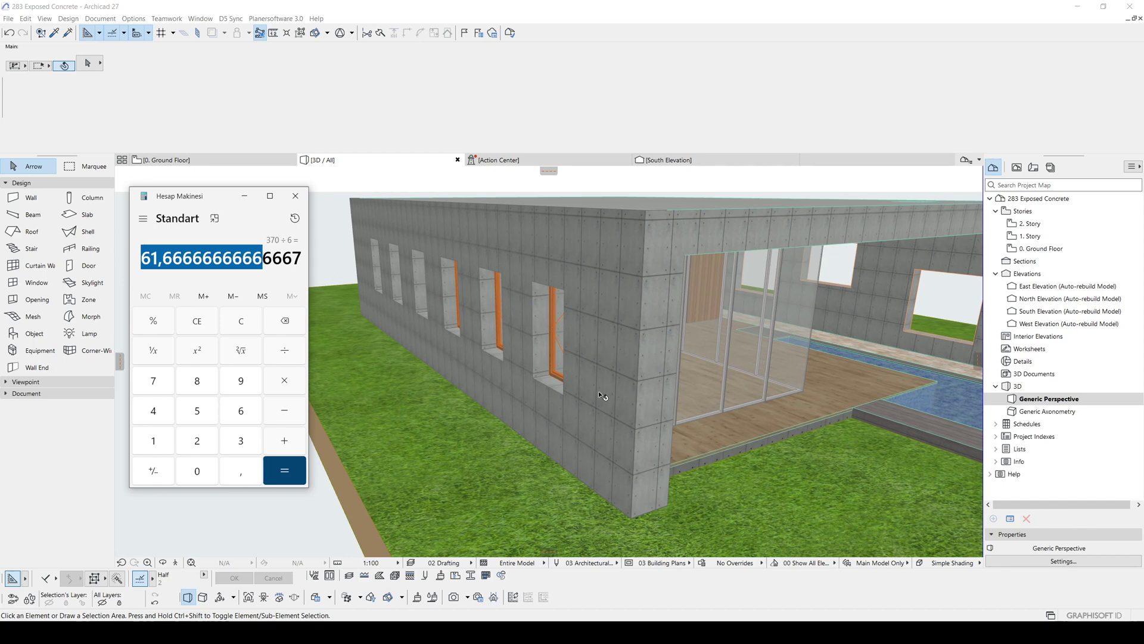
click(296, 196)
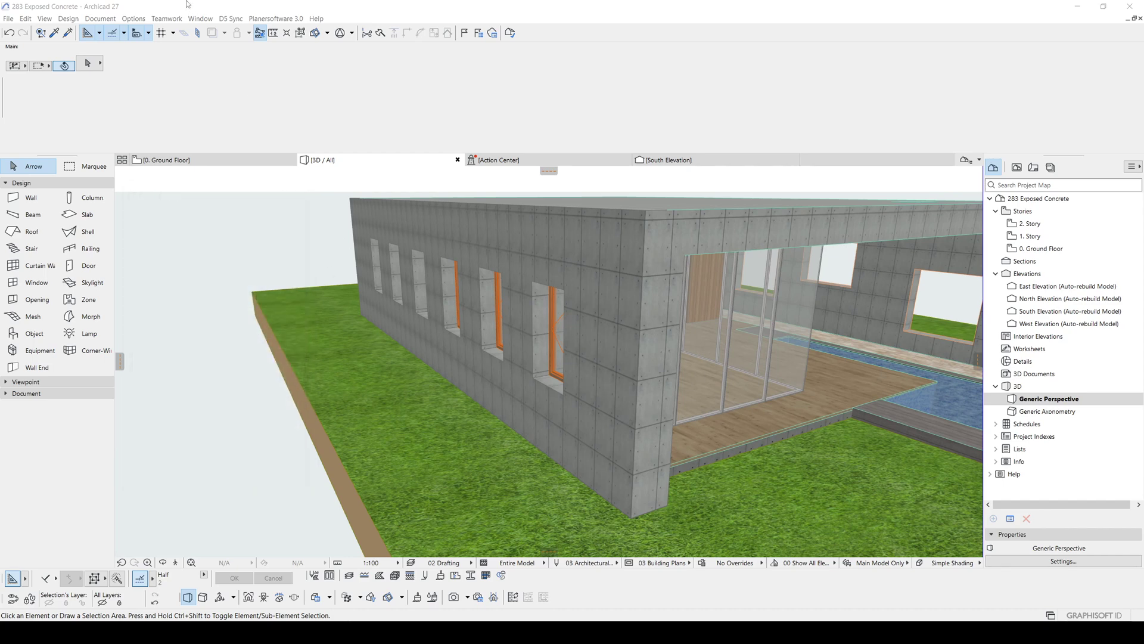
Select the concrete wall and go to Options > Element Attributes > Surfaces
click(617, 295)
click(133, 18)
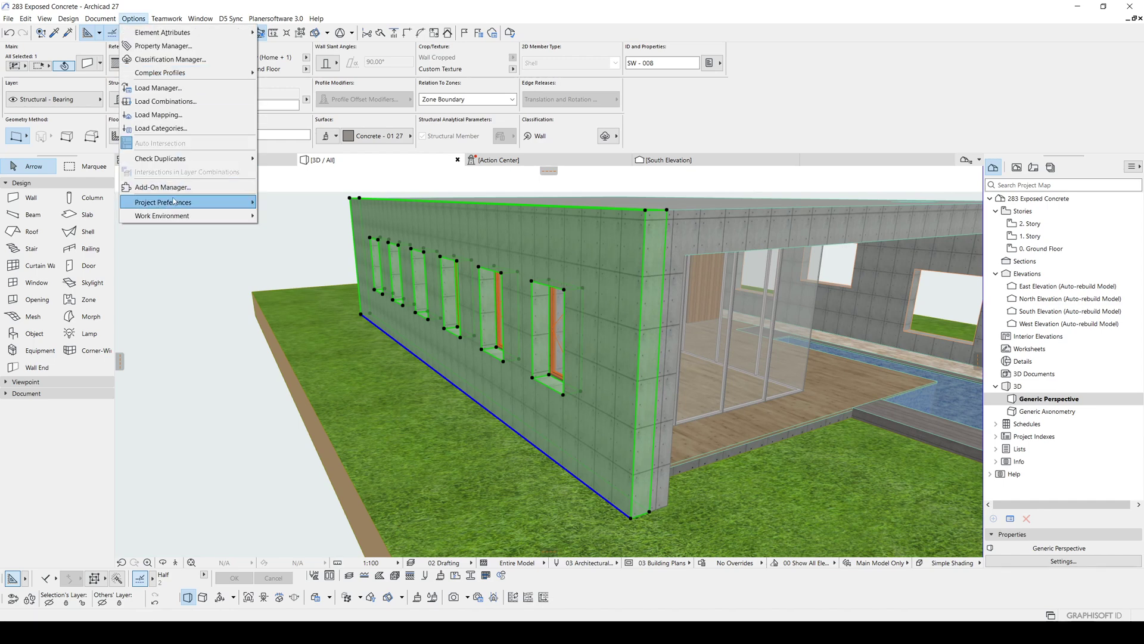
mouse_move(162, 32)
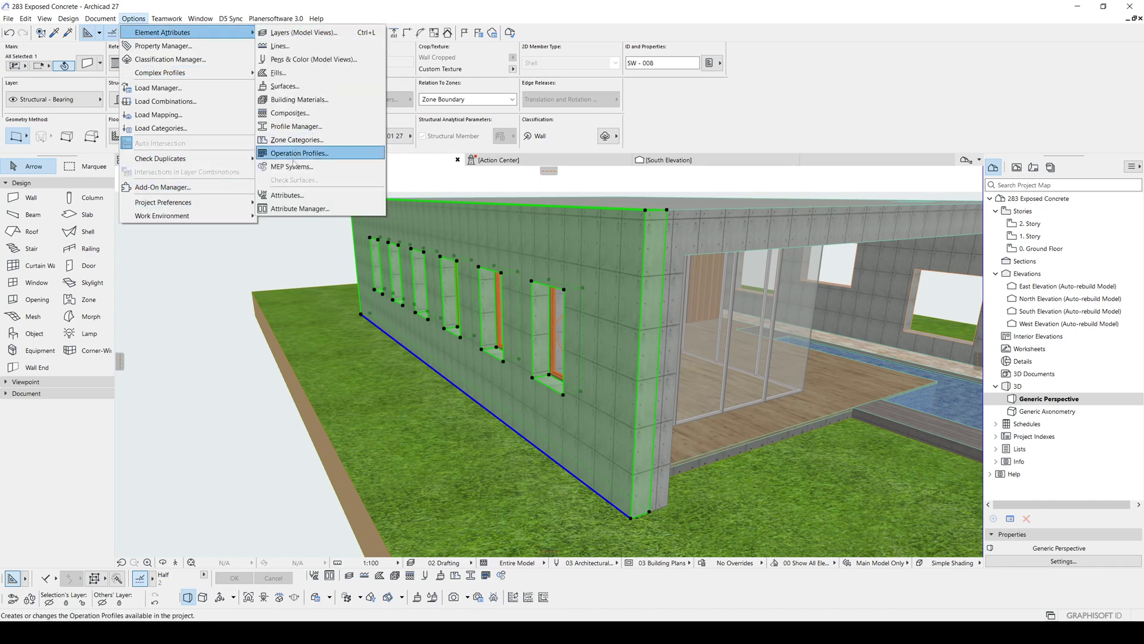
key(Escape)
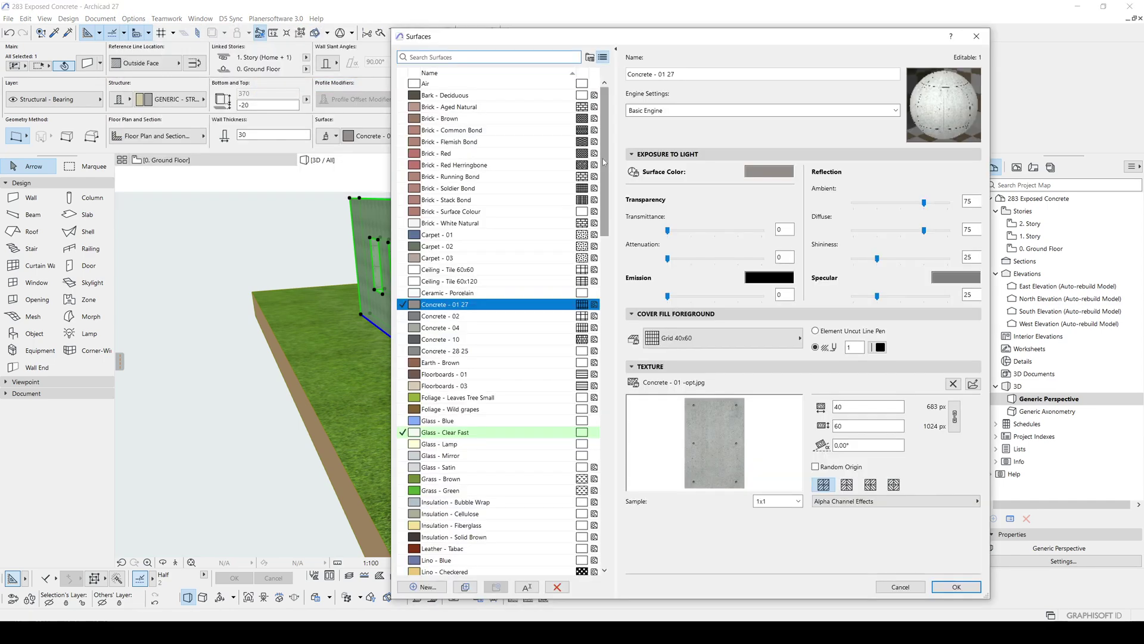
Unlink Concrete - 01 27 texture proportions, set its vertical size to 61.666 and apply
double_click(446, 304)
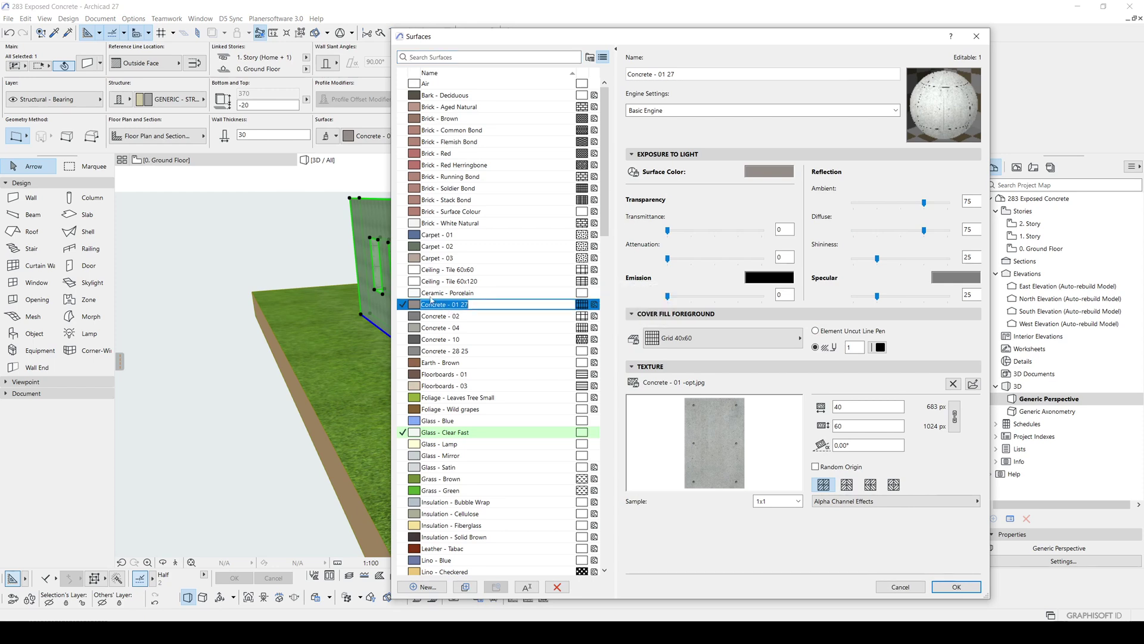
key(Escape)
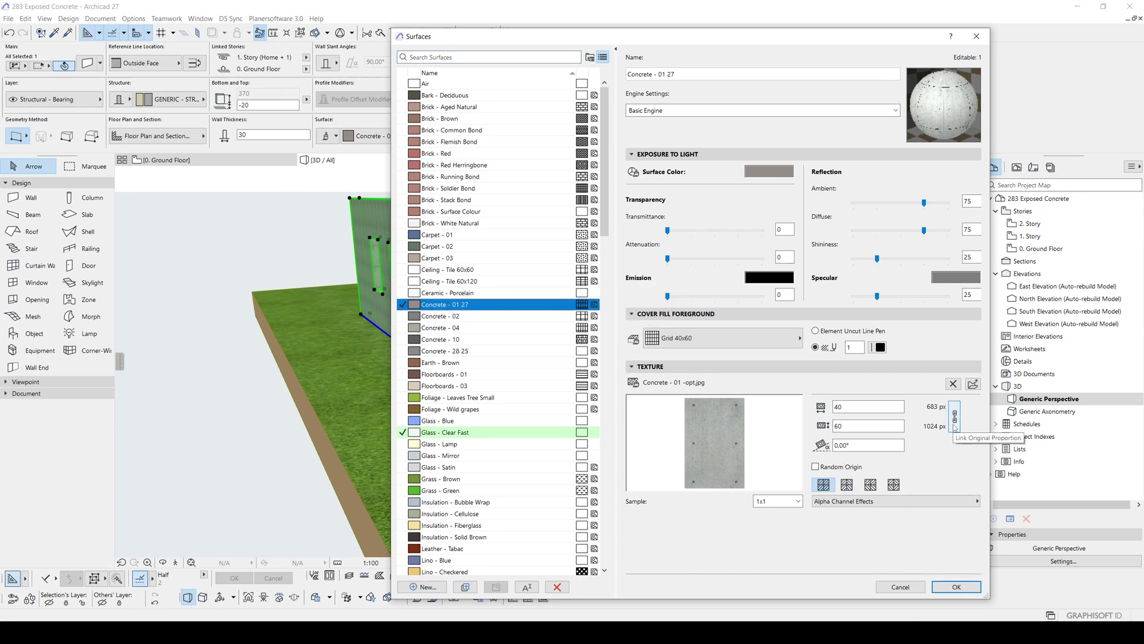
click(954, 416)
double_click(858, 426)
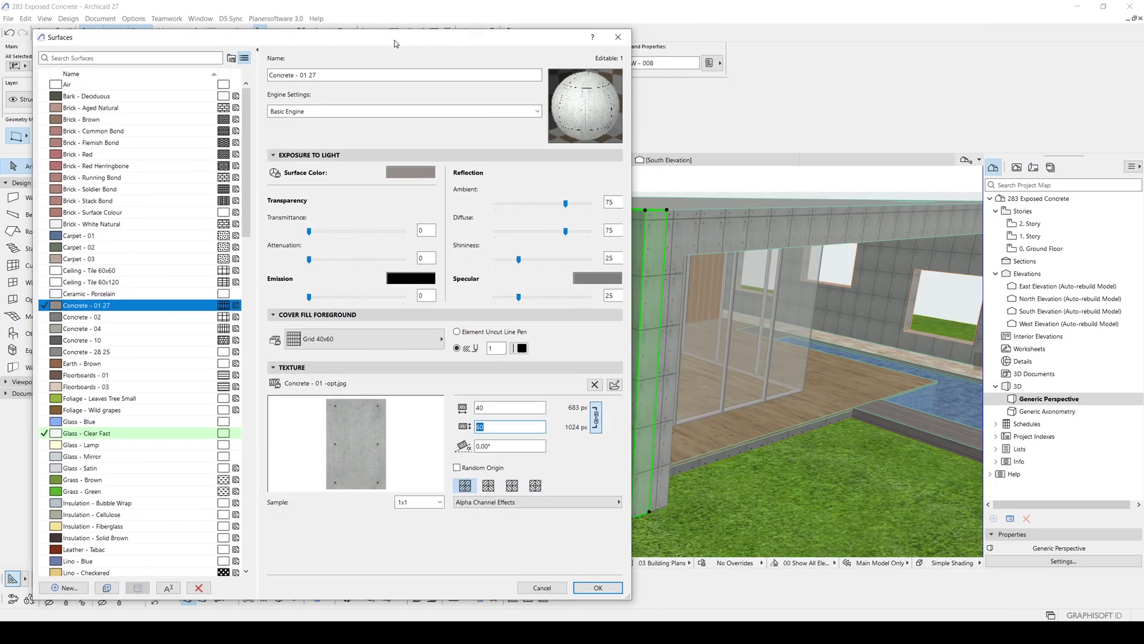
text(62)
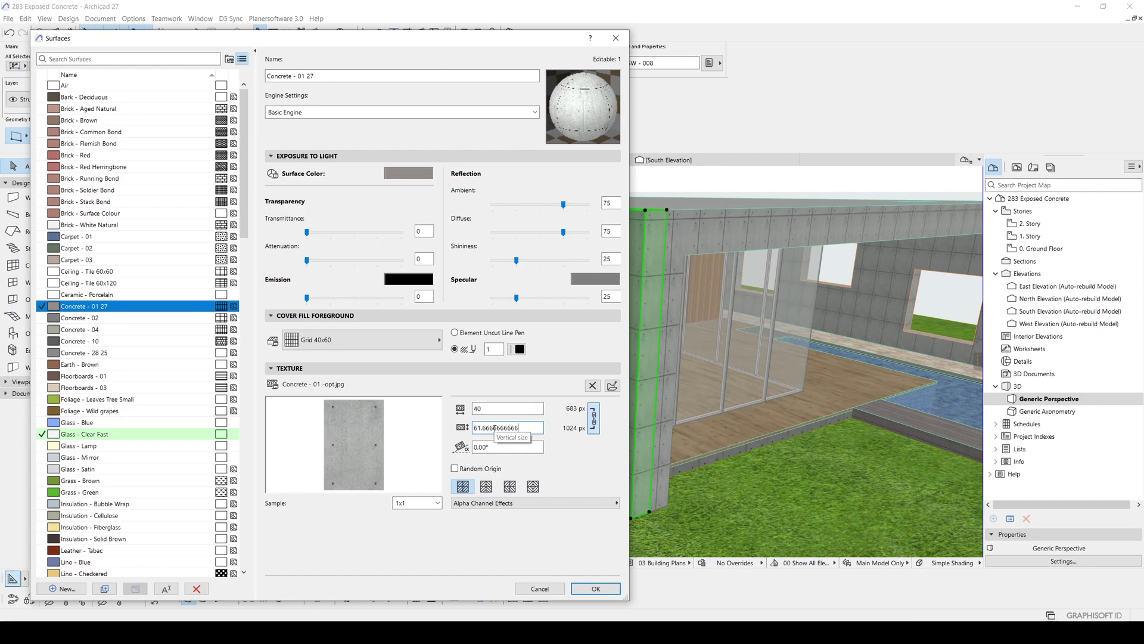
key(Tab)
click(613, 591)
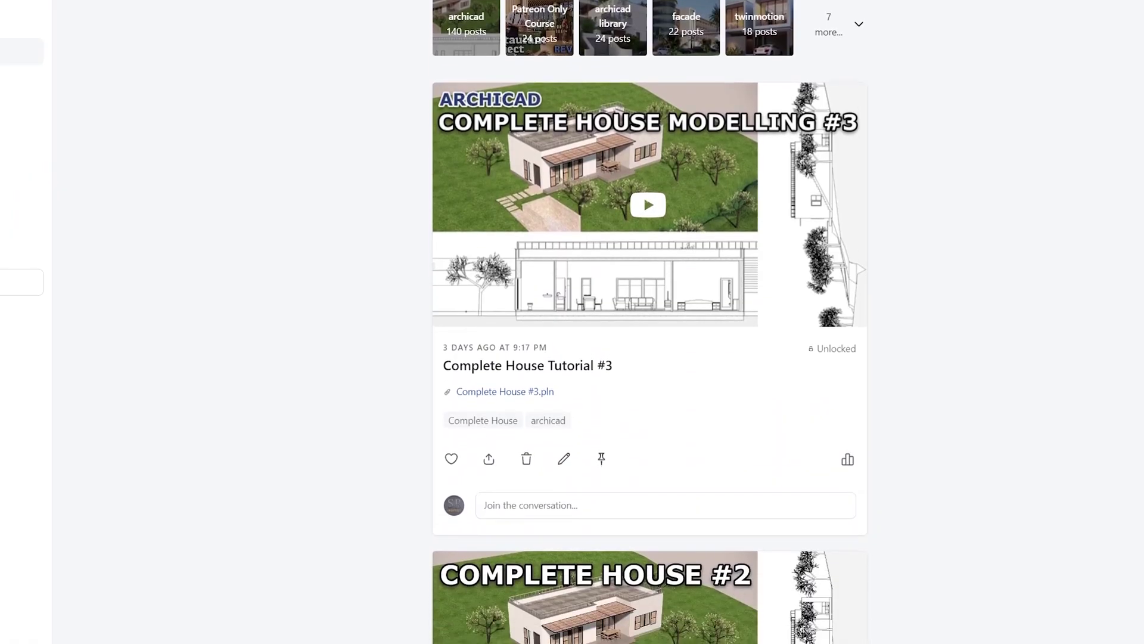
scroll(648, 321, down, 1)
scroll(649, 322, down, 1)
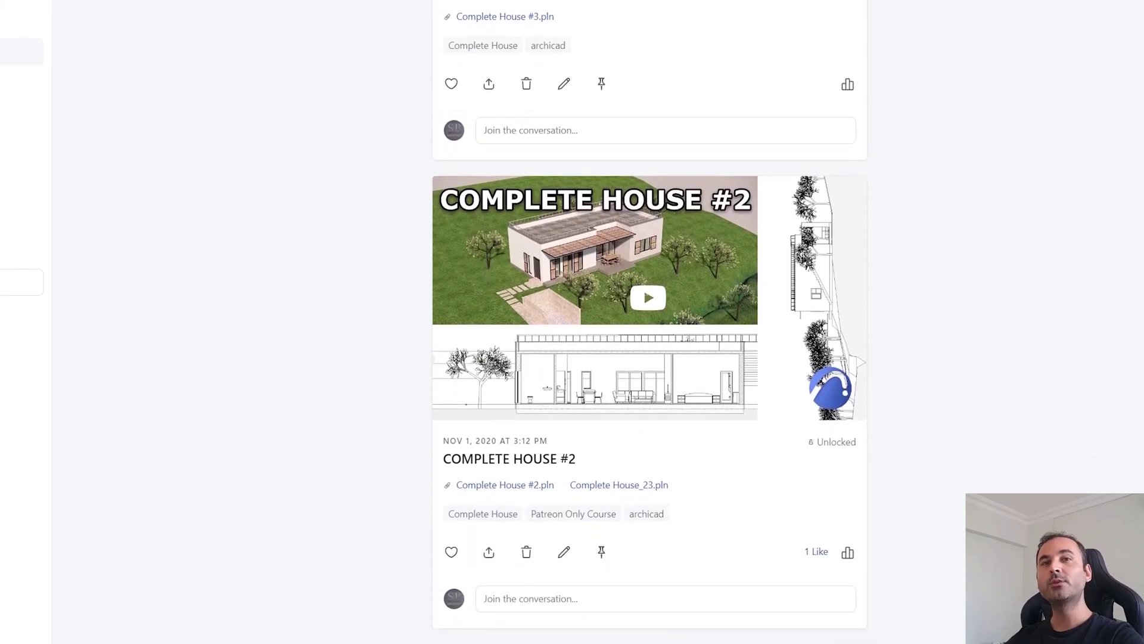
scroll(649, 321, down, 1)
scroll(650, 322, down, 1)
scroll(649, 321, down, 1)
scroll(649, 322, down, 1)
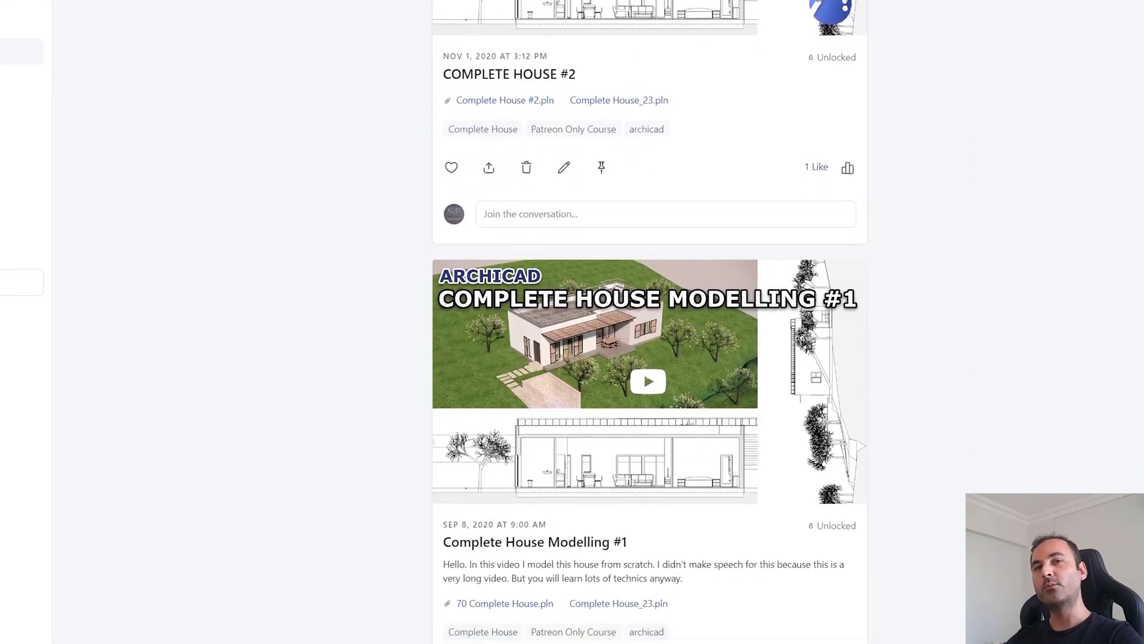
scroll(649, 323, down, 1)
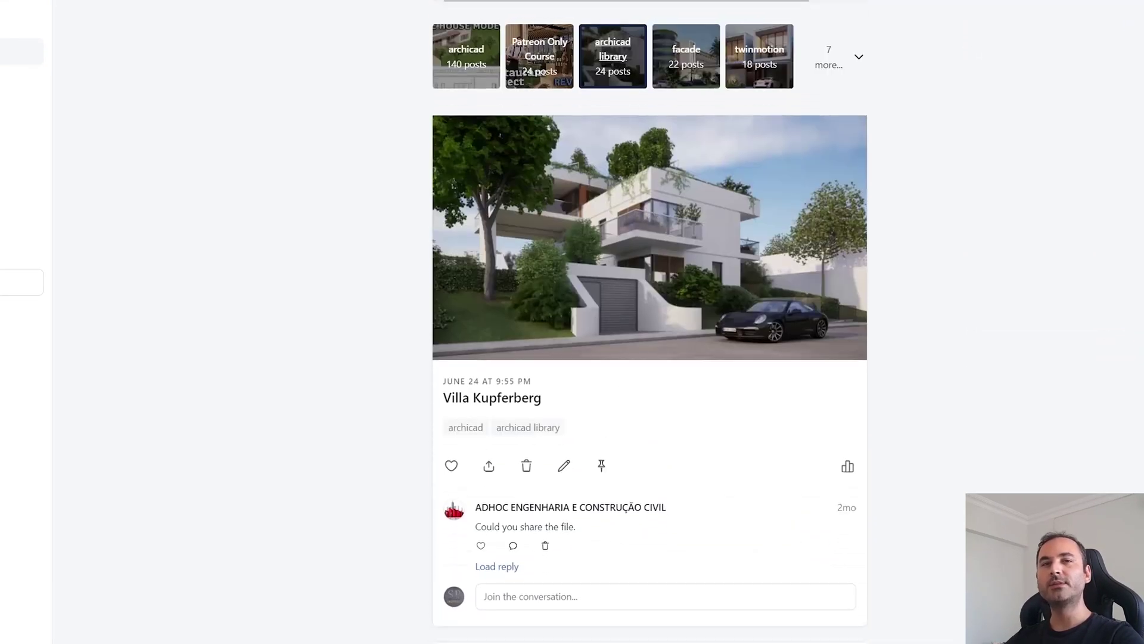
scroll(649, 322, down, 1)
scroll(649, 321, down, 1)
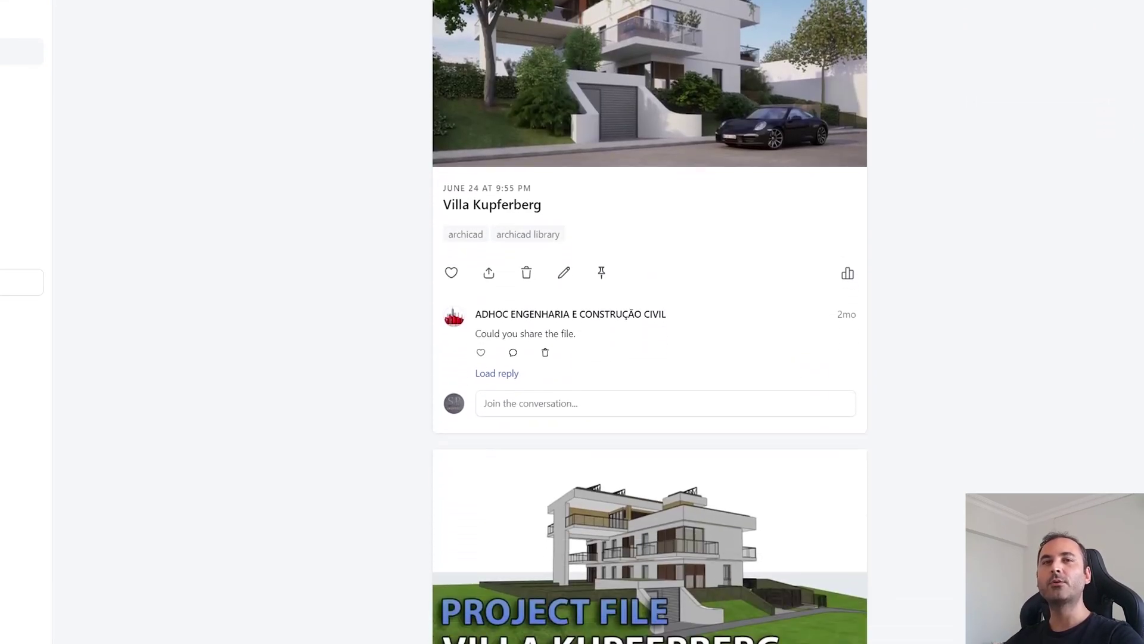
scroll(649, 323, down, 1)
scroll(649, 321, down, 1)
scroll(650, 322, down, 1)
scroll(649, 322, down, 1)
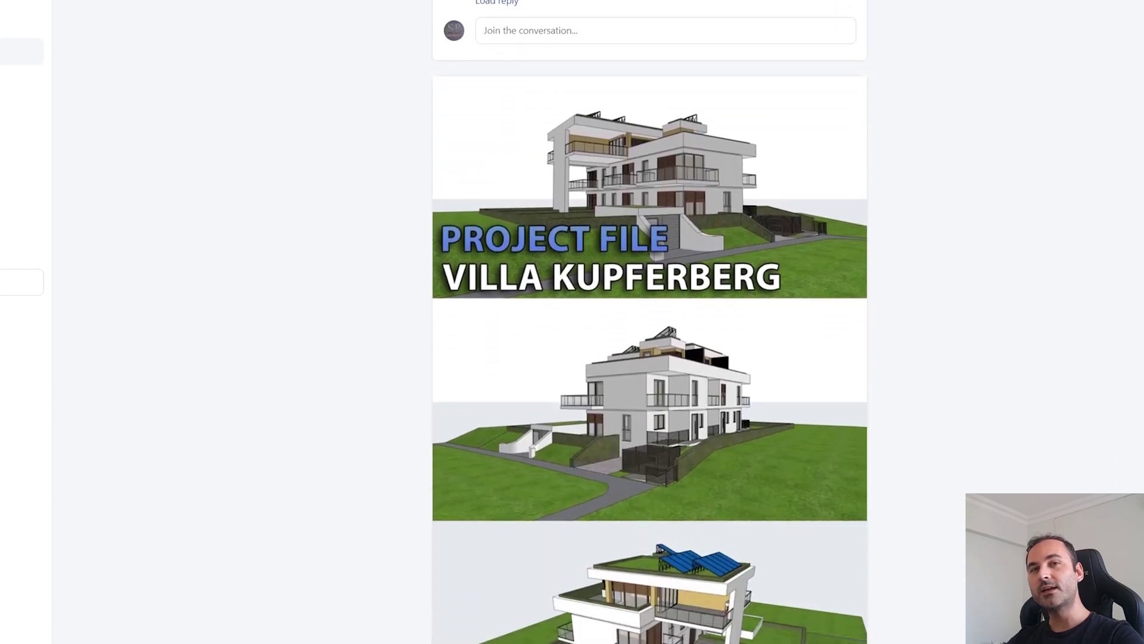
scroll(649, 322, down, 1)
scroll(649, 321, down, 1)
scroll(650, 322, down, 2)
scroll(650, 322, down, 2)
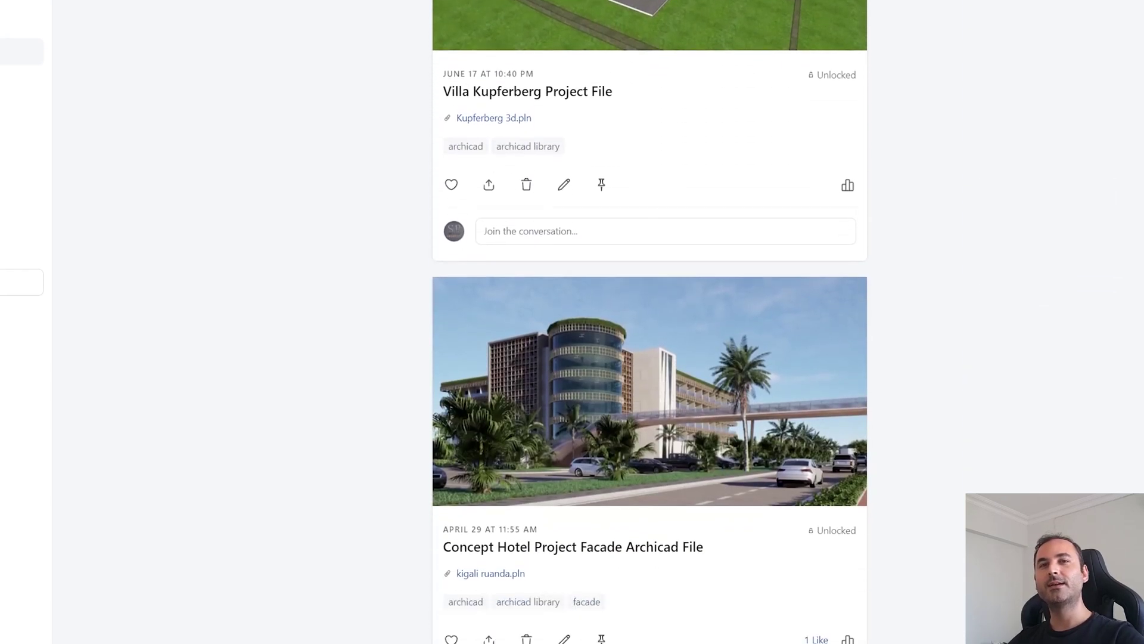